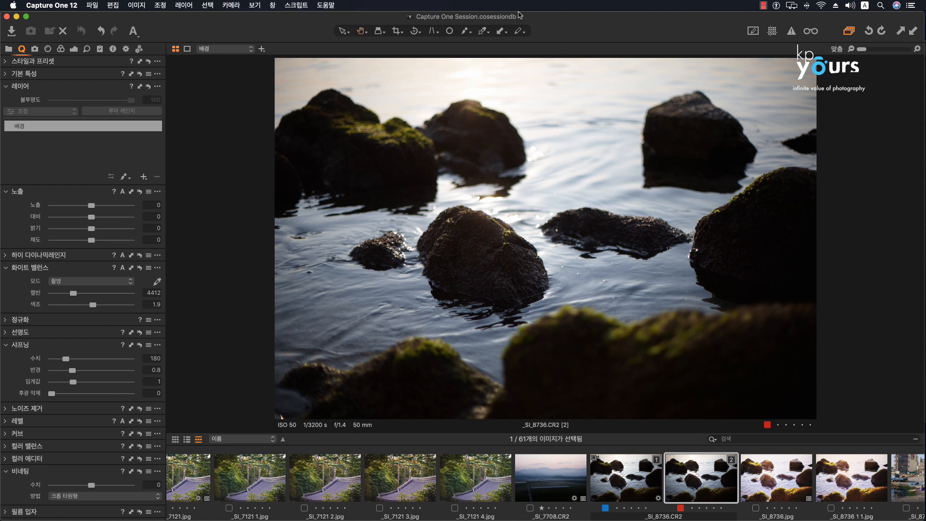
Step: Set the mask to always display and add a new filled layer named "암부 +++"
click(465, 32)
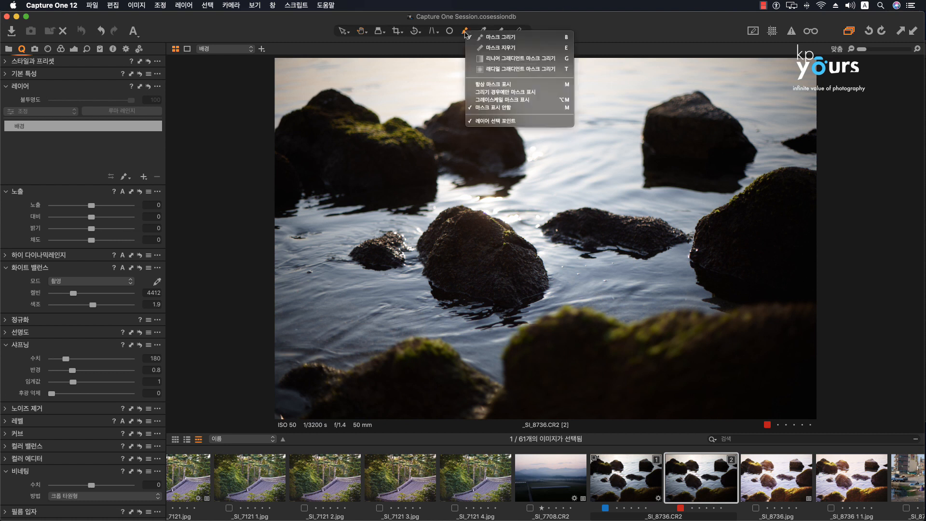
click(510, 84)
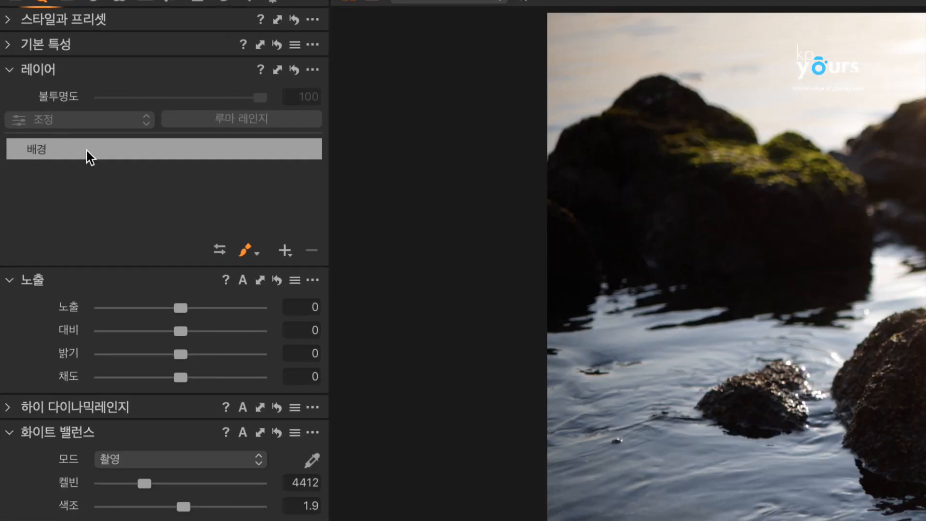
click(284, 250)
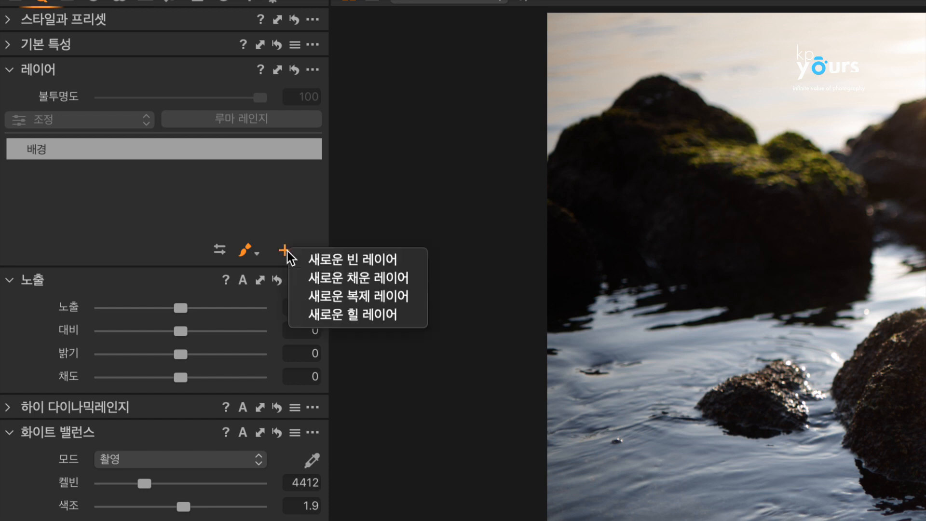
click(351, 282)
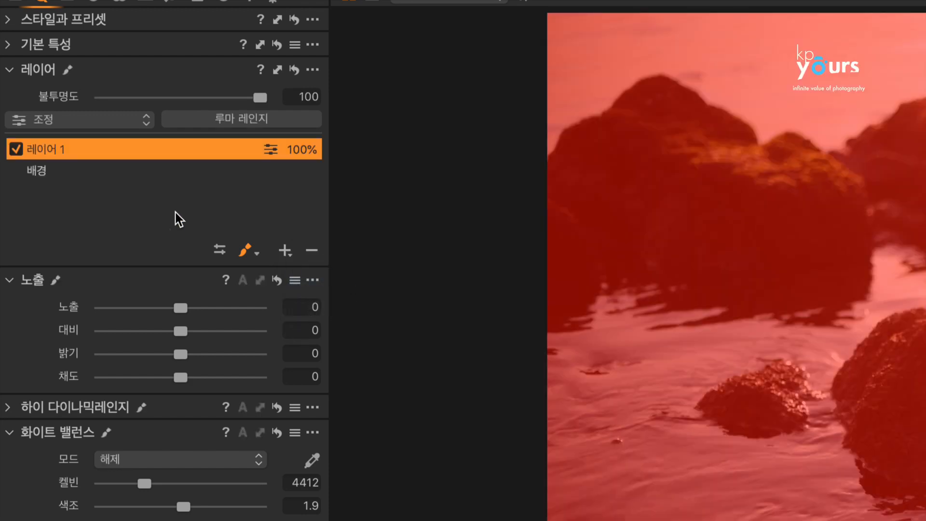
text(암부 +++)
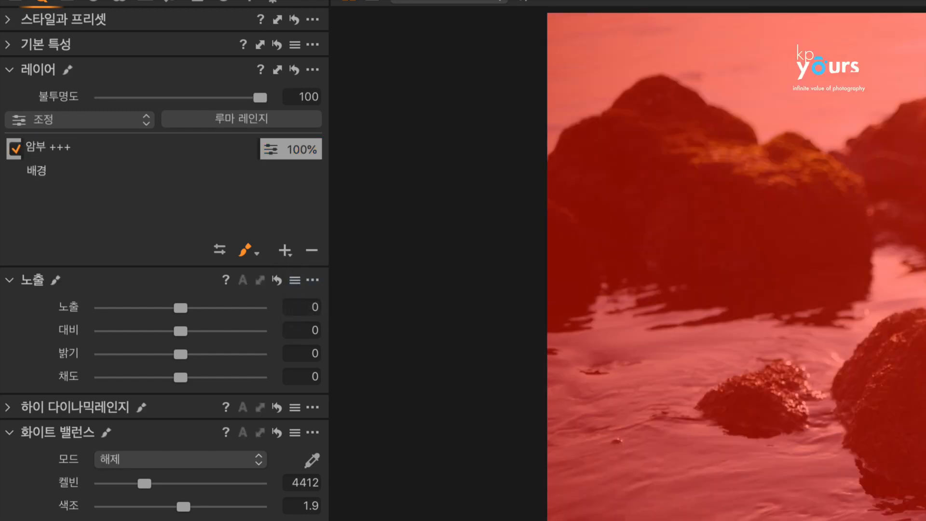
key(Return)
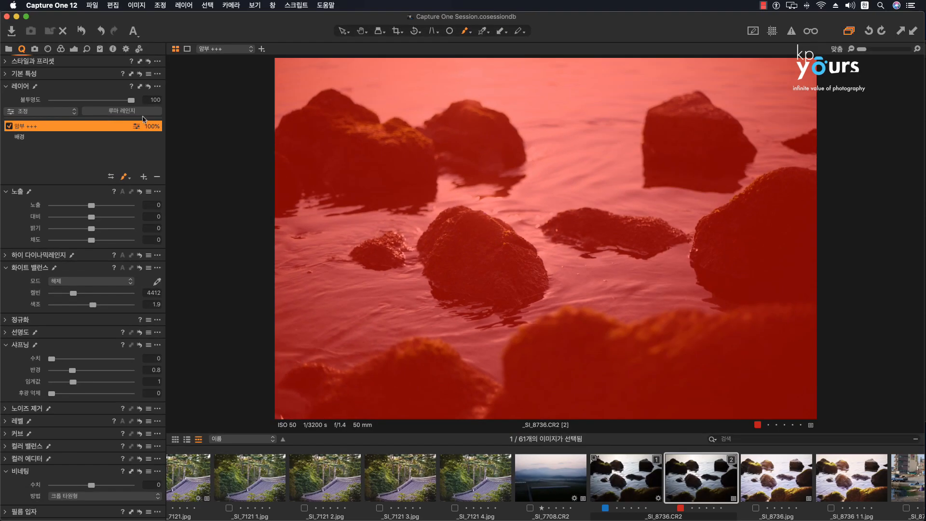
Step: Limit the "암부 +++" layer's luma range to 0–19, with the falloff also at 0 and 19
click(101, 115)
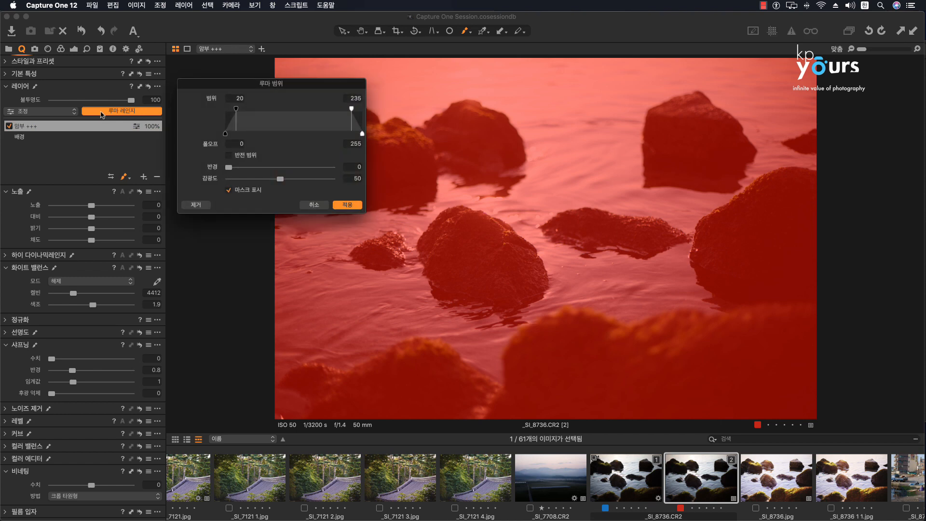
drag(352, 110, 245, 143)
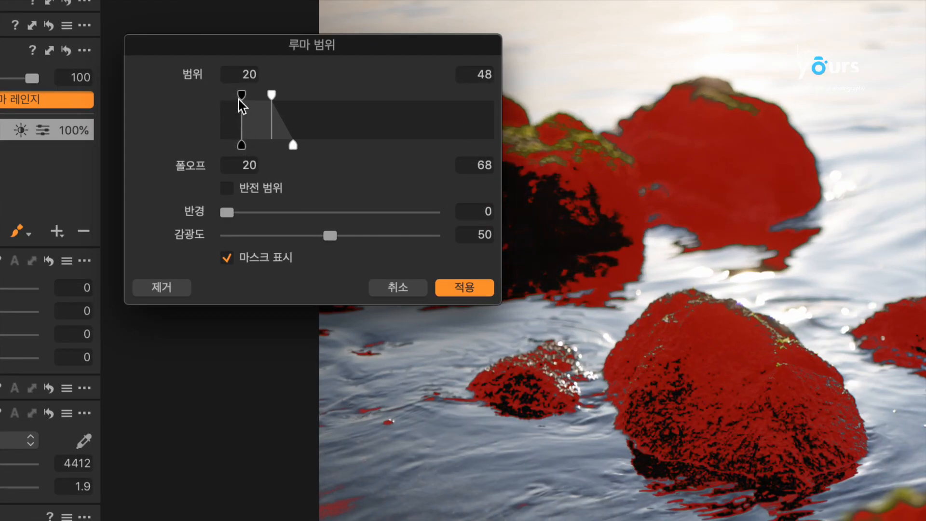
mouse_move(241, 102)
mouse_down()
mouse_move(220, 98)
mouse_move(248, 98)
mouse_move(240, 98)
mouse_up()
drag(260, 140, 239, 144)
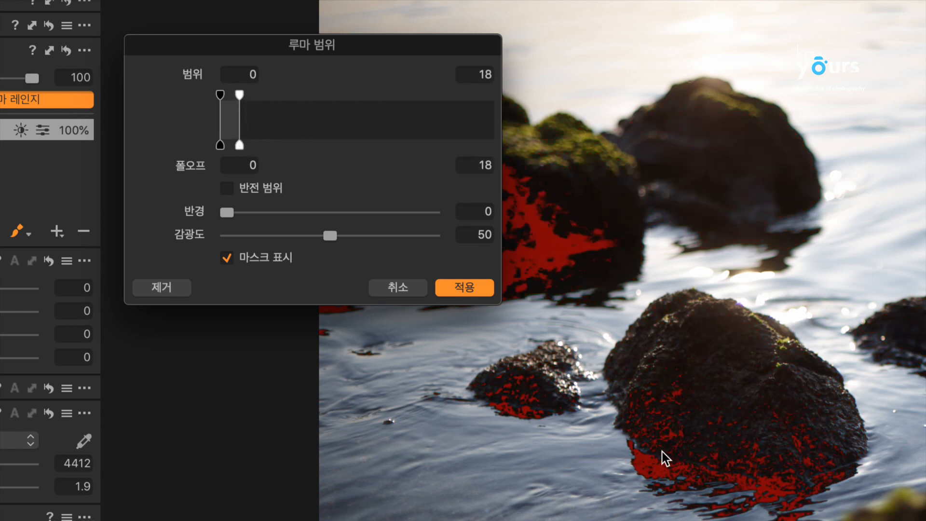
drag(242, 99, 241, 97)
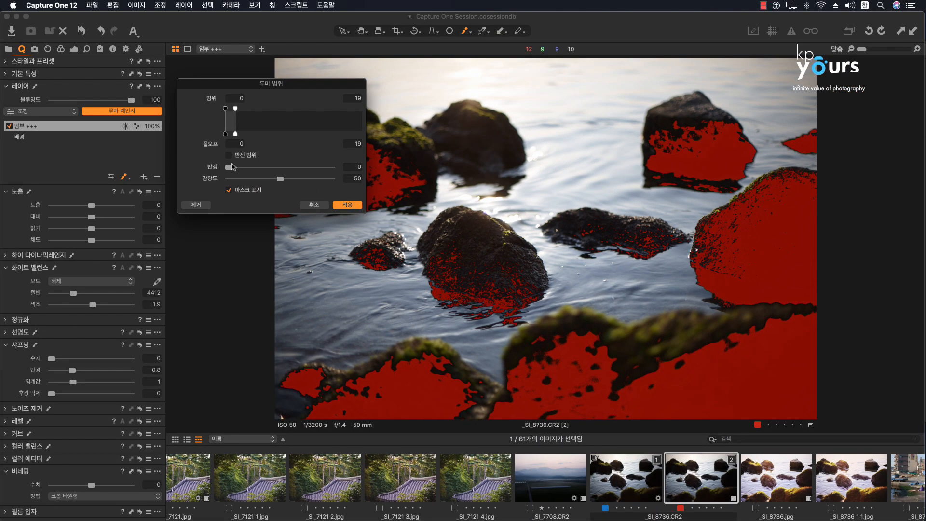
Step: Increase the luma range's radius to soften the mask, set the sensitivity to 50, and apply the range
drag(229, 170, 273, 169)
mouse_move(282, 181)
mouse_down()
mouse_move(231, 180)
mouse_move(323, 181)
mouse_move(283, 180)
mouse_up()
click(350, 181)
text(50)
click(347, 204)
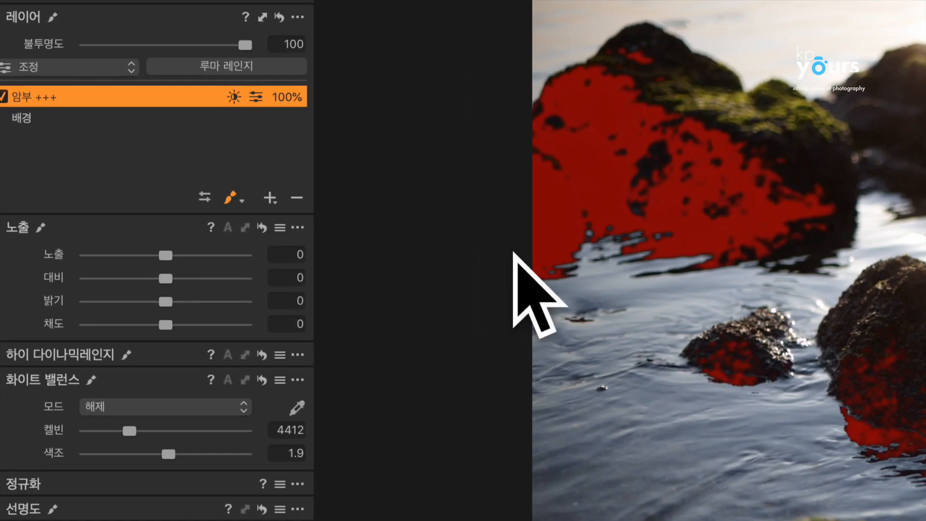
Step: Add a new filled layer named "암부 ++" above the "암부 +++" layer
click(269, 198)
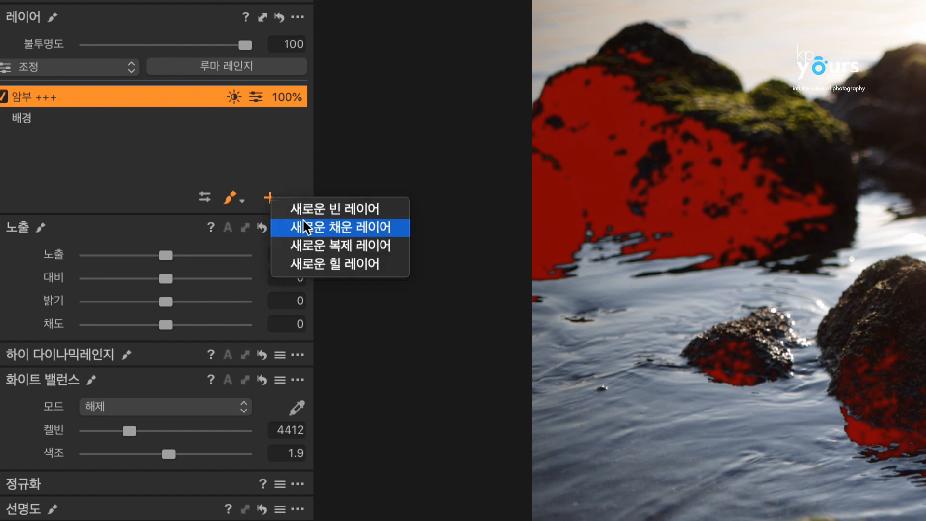
click(304, 227)
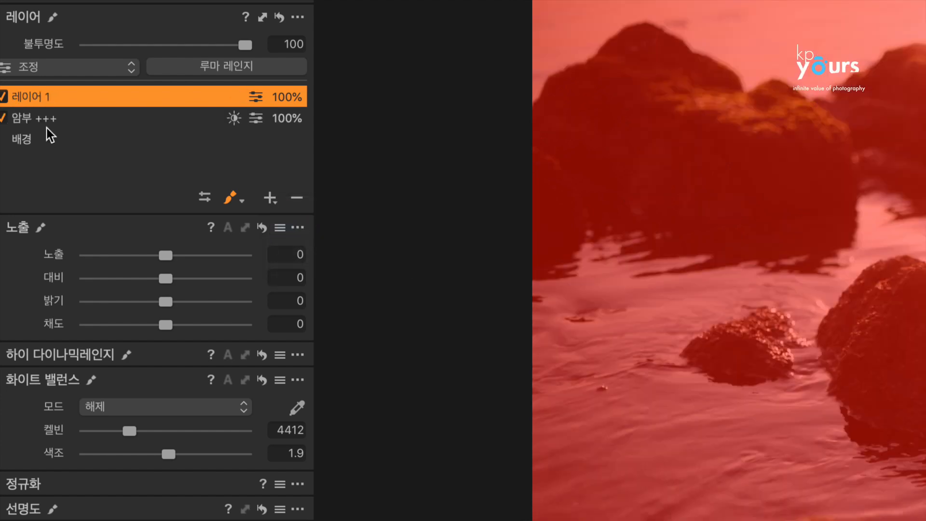
double_click(26, 99)
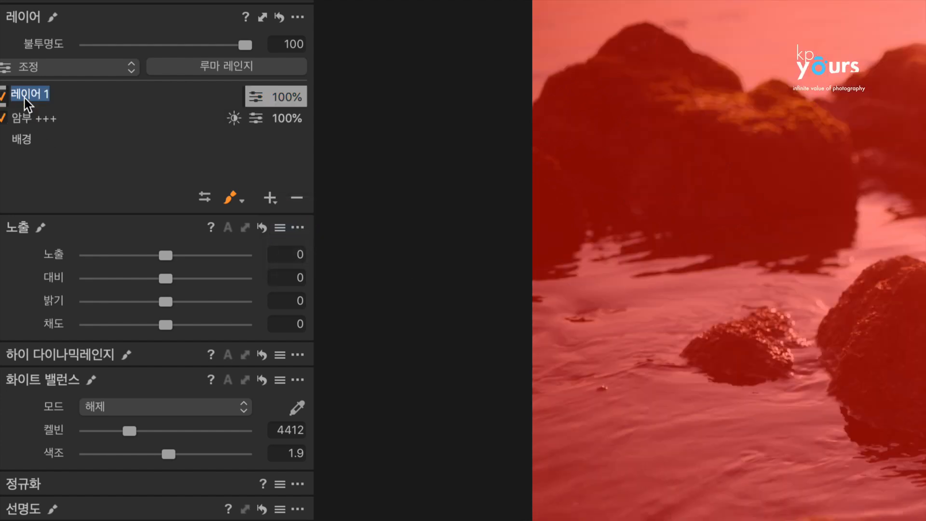
text(암부 ++)
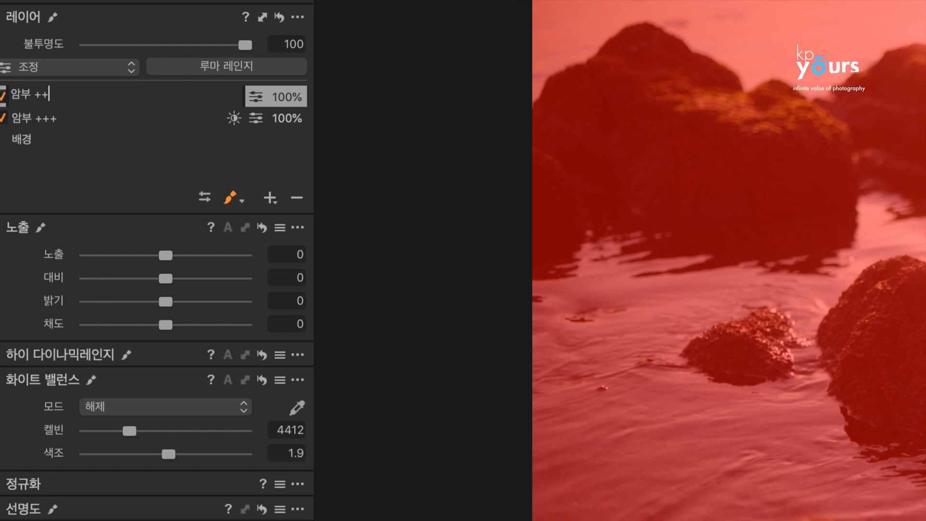
key(Return)
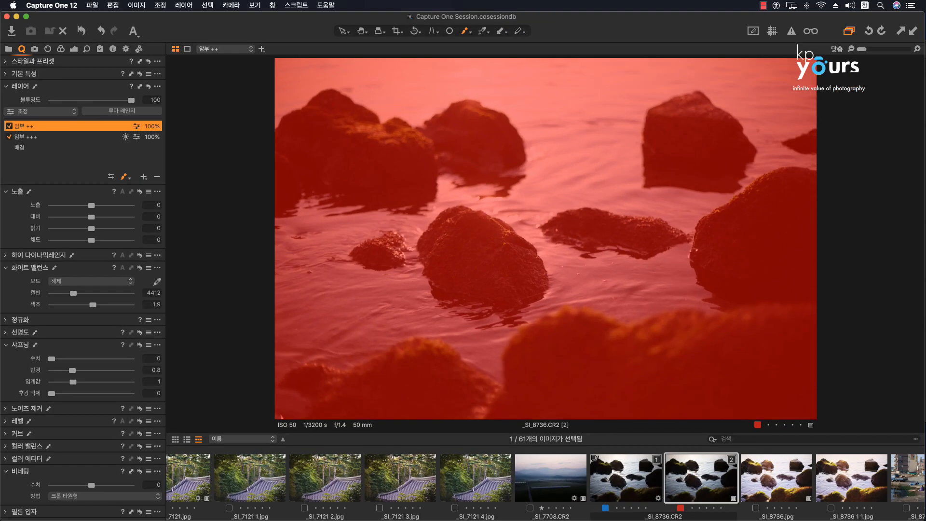
Step: Apply a luma range of 15–55 with matching falloff and a radius of 26.8 to the "암부 ++" layer
click(122, 111)
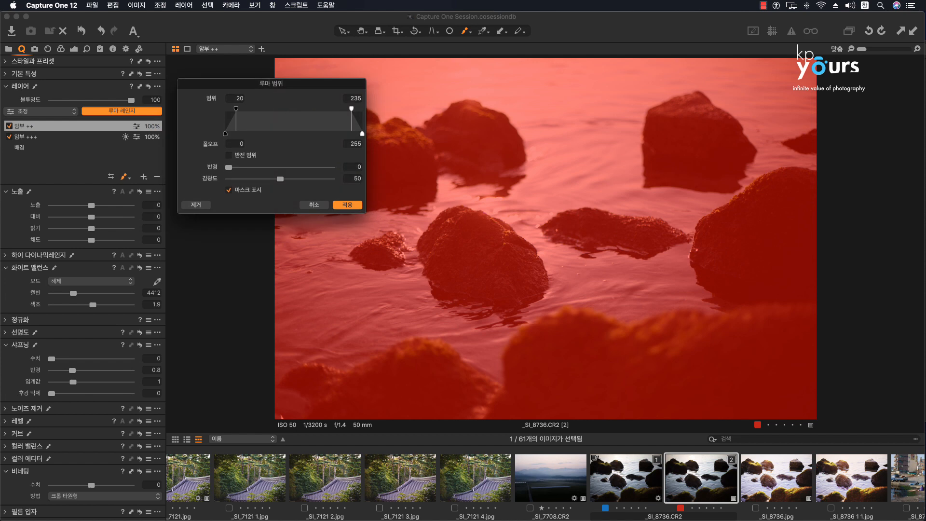
drag(225, 134, 236, 133)
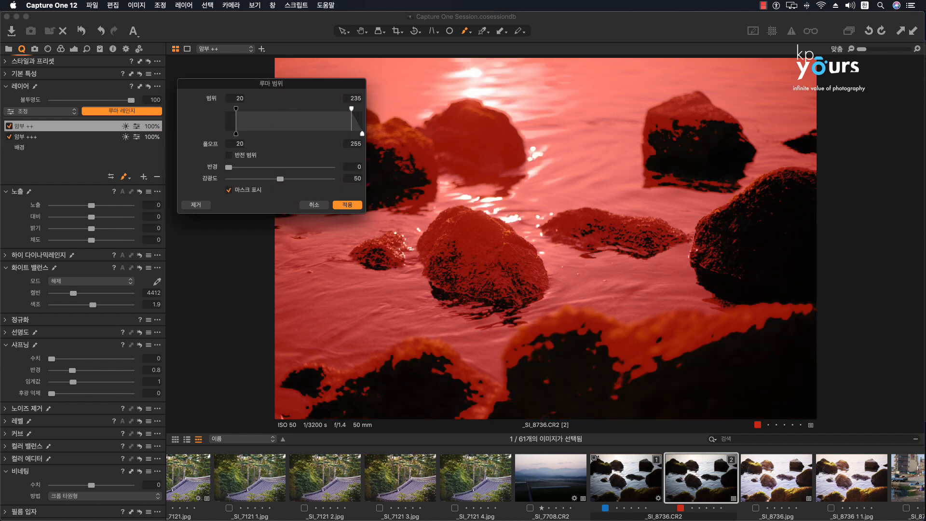
mouse_move(351, 108)
mouse_down()
mouse_move(251, 109)
mouse_move(251, 133)
mouse_up()
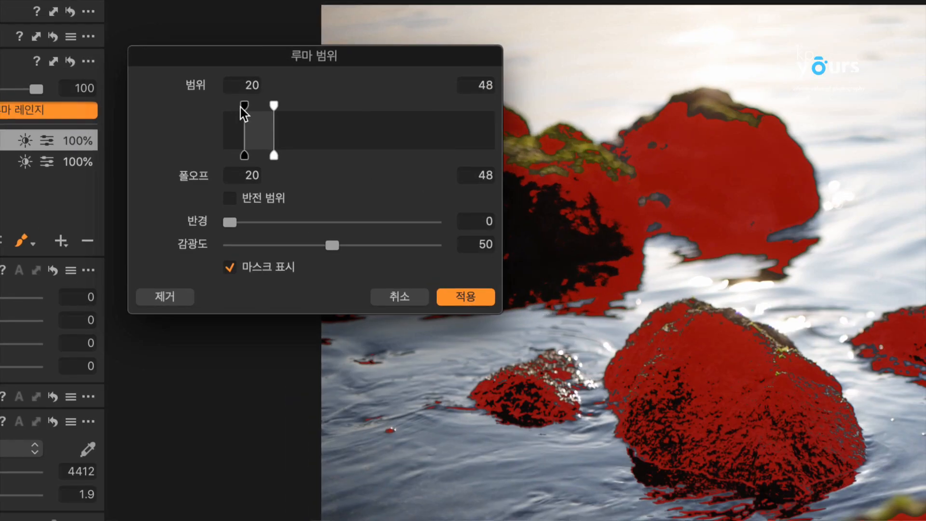
drag(236, 109, 232, 109)
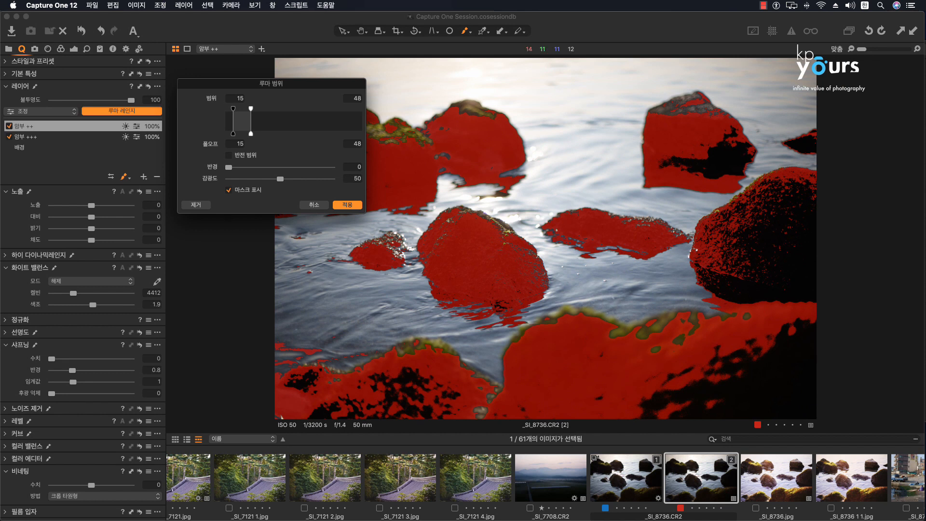
drag(251, 108, 255, 108)
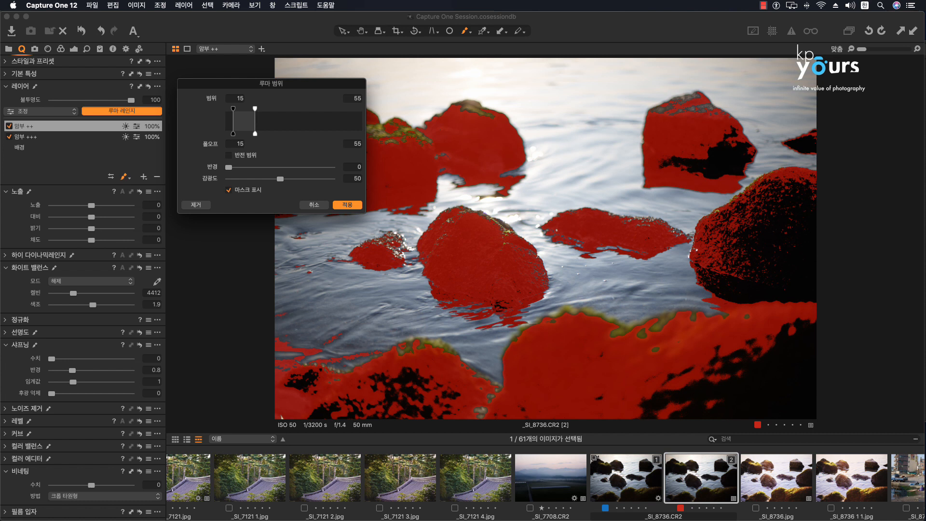
drag(229, 167, 288, 167)
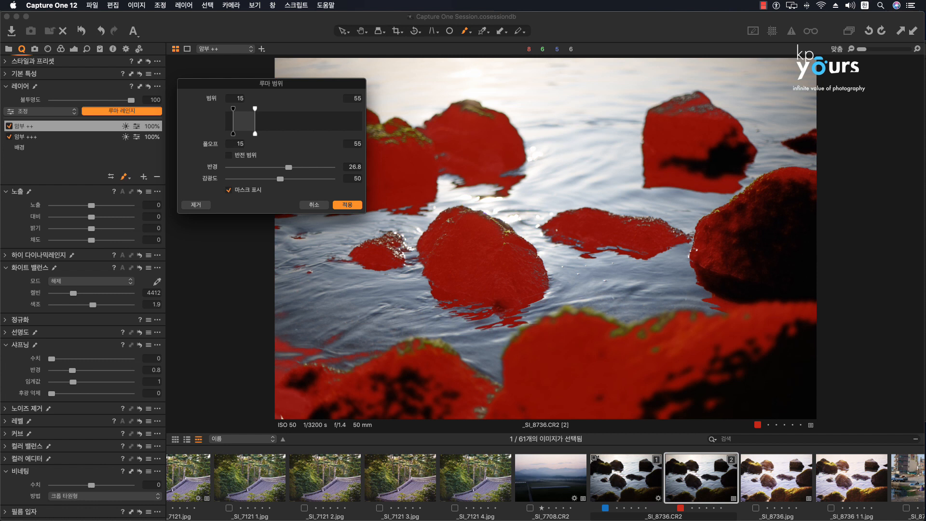
key(Return)
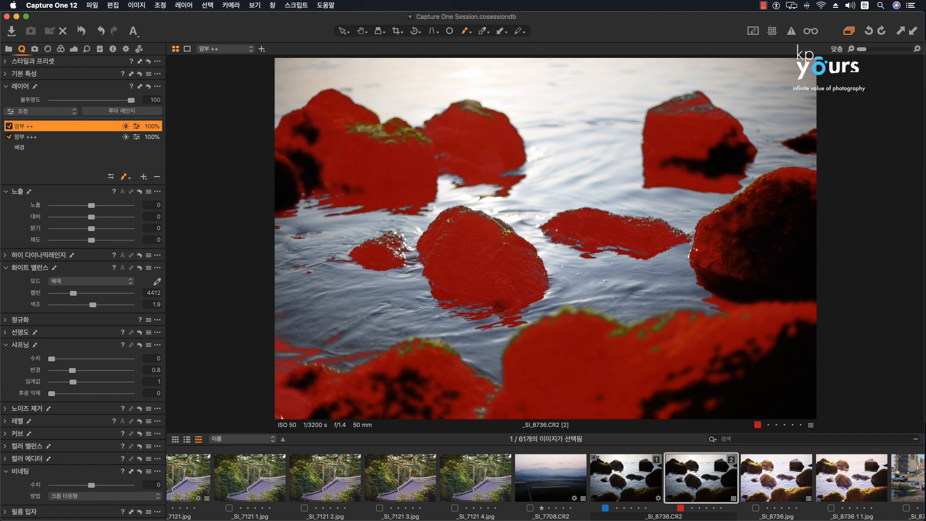
Step: Add a new filled layer named "암부 +" above the "암부 ++" layer
click(143, 176)
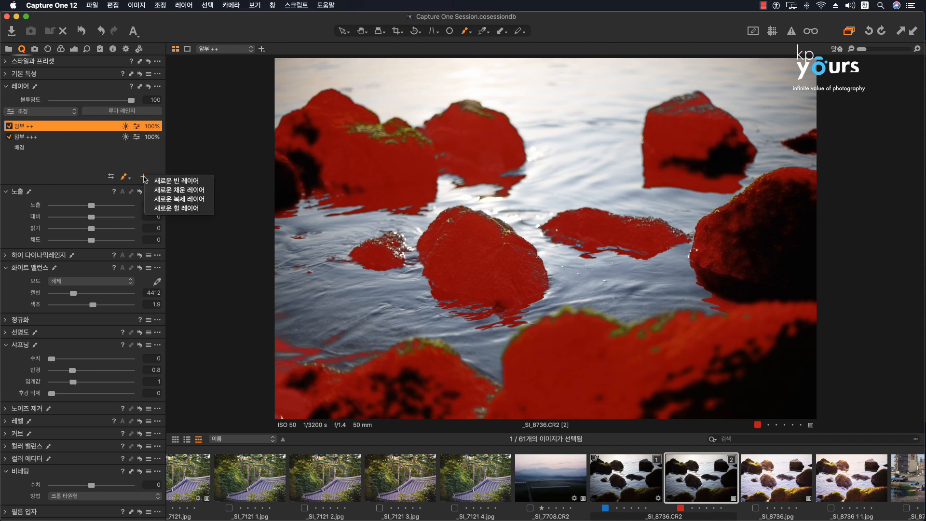
click(185, 191)
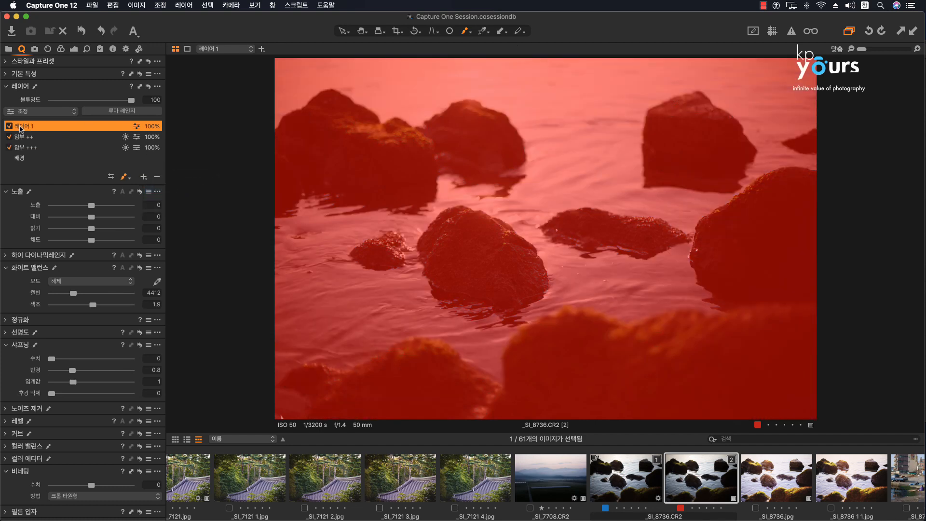
double_click(16, 128)
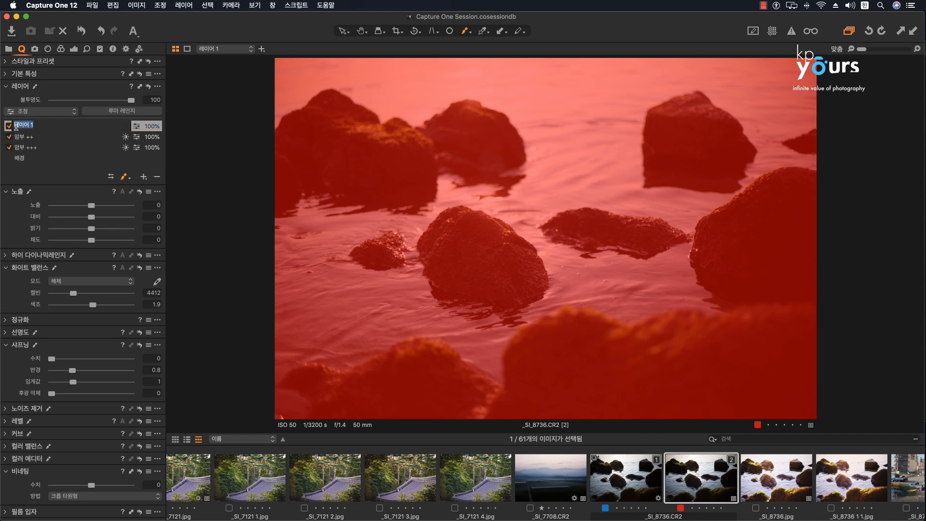
text(이)
key(Return)
Step: Apply a luma range of 32–125 with matching falloff and an increased radius to the "암부 +" layer
click(104, 111)
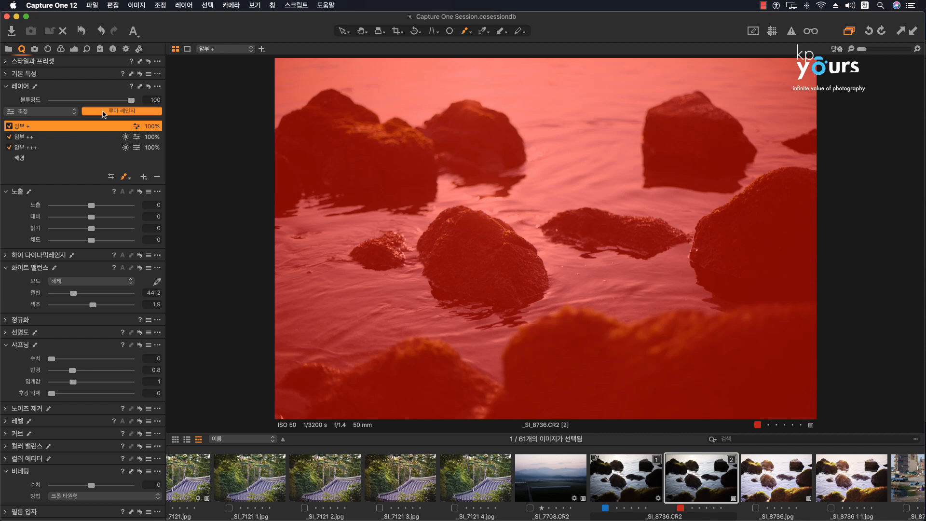
drag(225, 134, 240, 110)
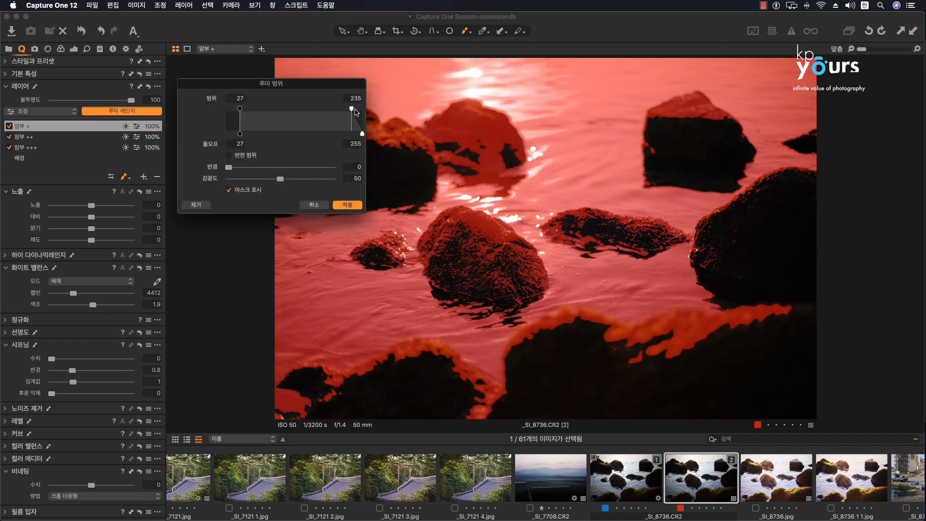
drag(356, 112, 292, 112)
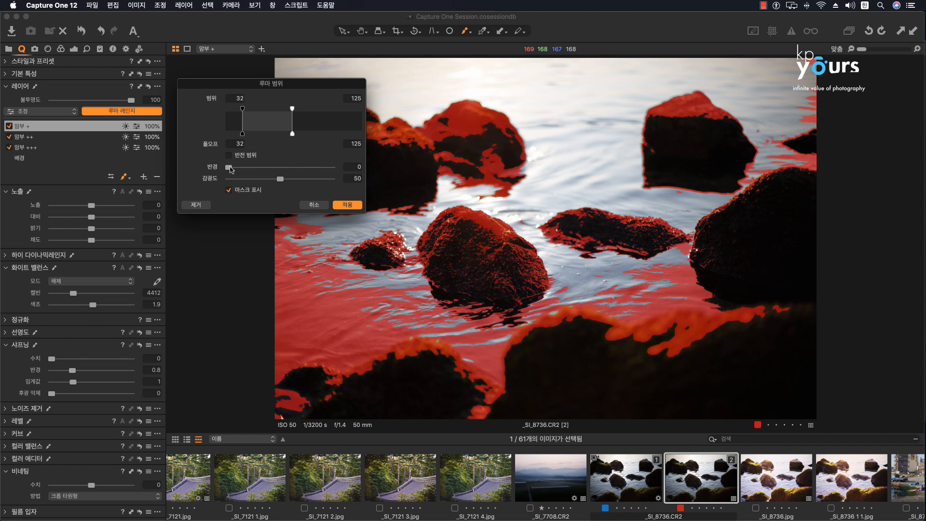
drag(230, 169, 278, 170)
click(343, 204)
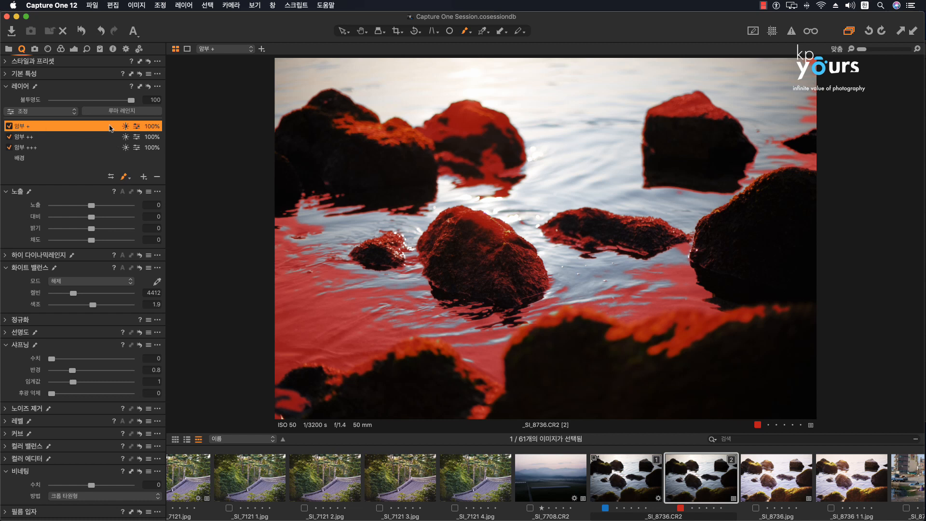
Step: Add a new filled layer named "명부 +" above the "암부 +" layer
click(144, 177)
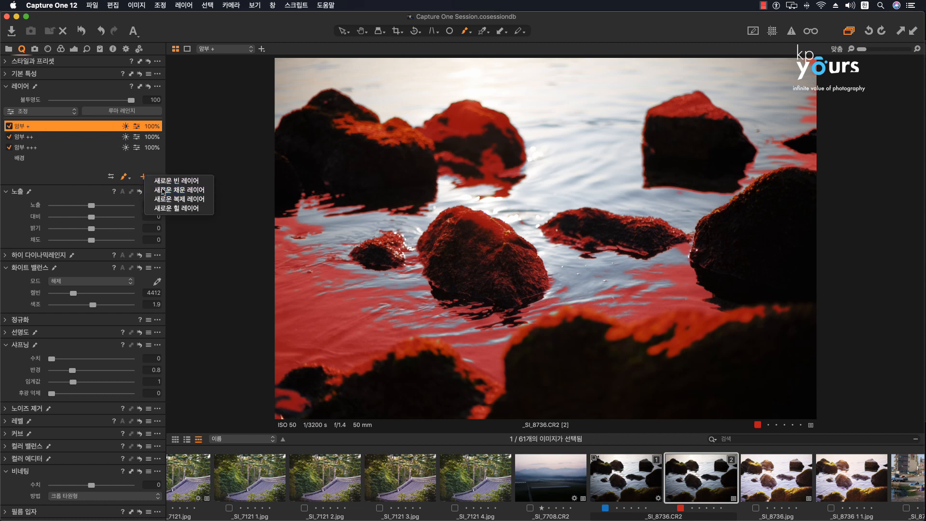
click(167, 187)
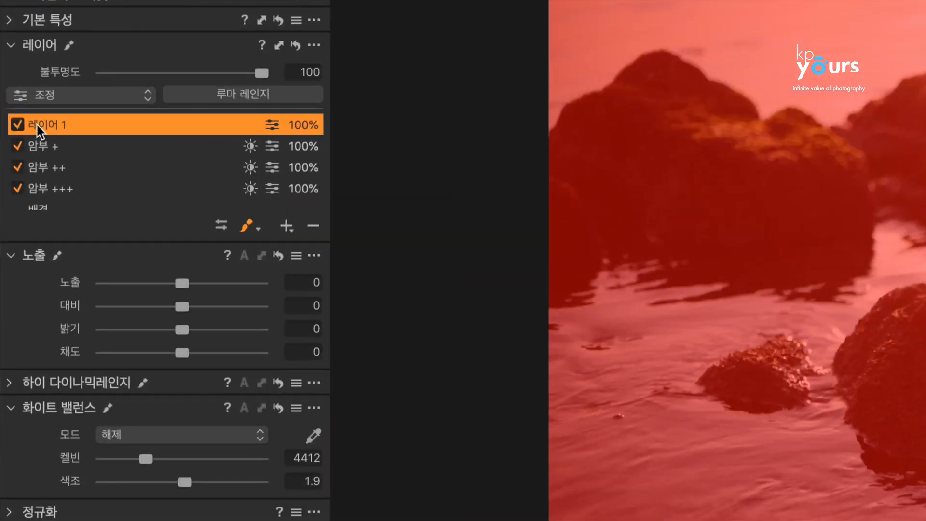
double_click(39, 124)
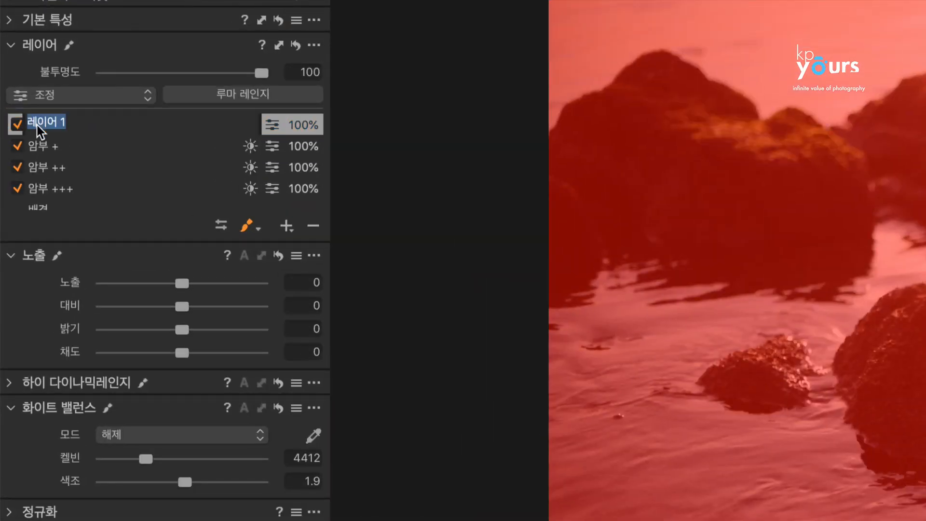
text(명비)
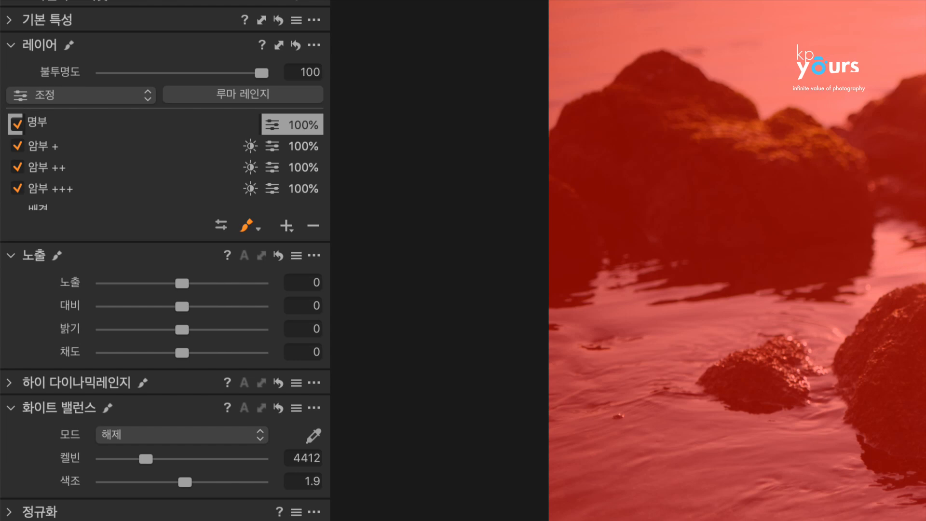
text( +)
key(Return)
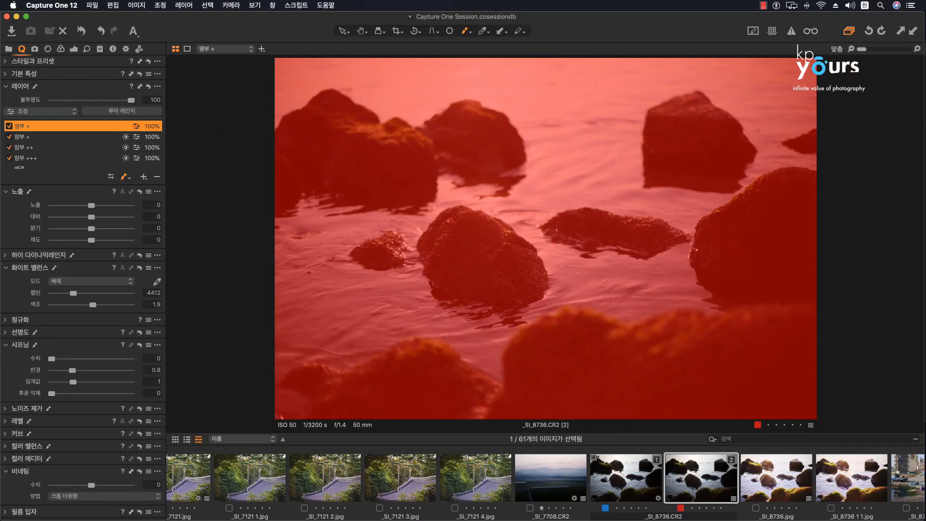
Step: Apply a luma range of 145–201 with falloff 144–221 and a radius of 47.4 to the "명부 +" layer
click(122, 111)
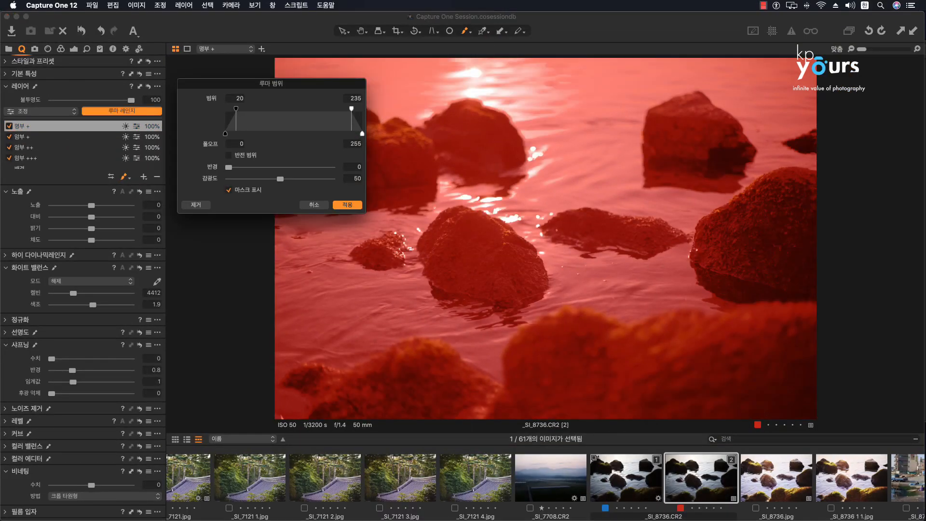
drag(236, 109, 308, 109)
drag(251, 83, 534, 187)
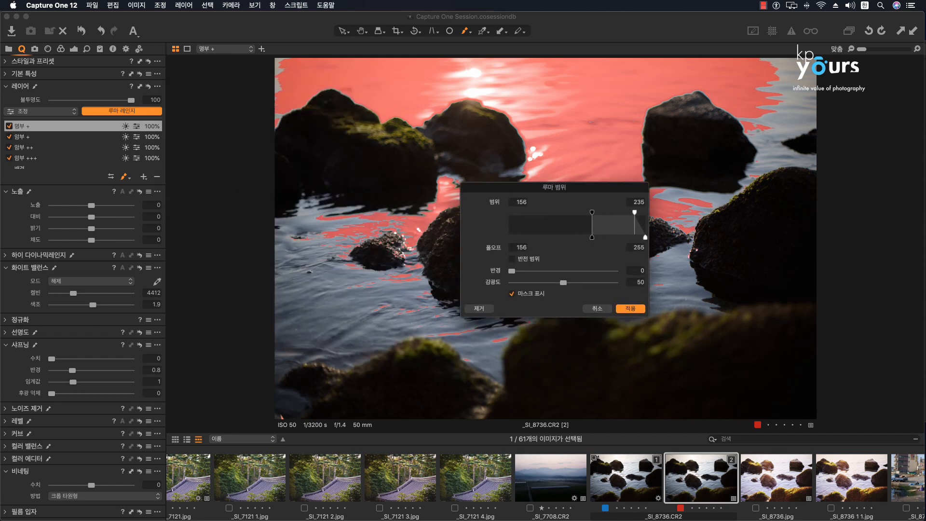
drag(592, 212, 585, 213)
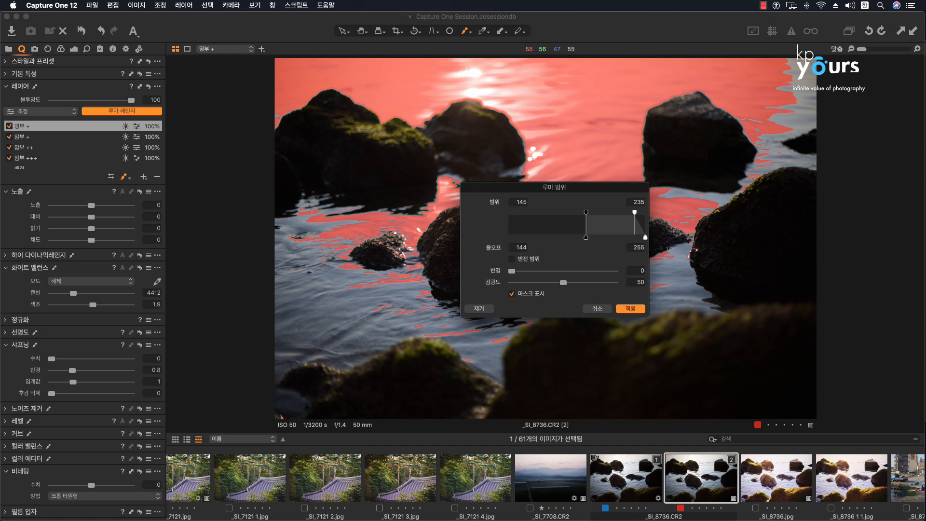
drag(635, 212, 614, 212)
drag(613, 213, 617, 237)
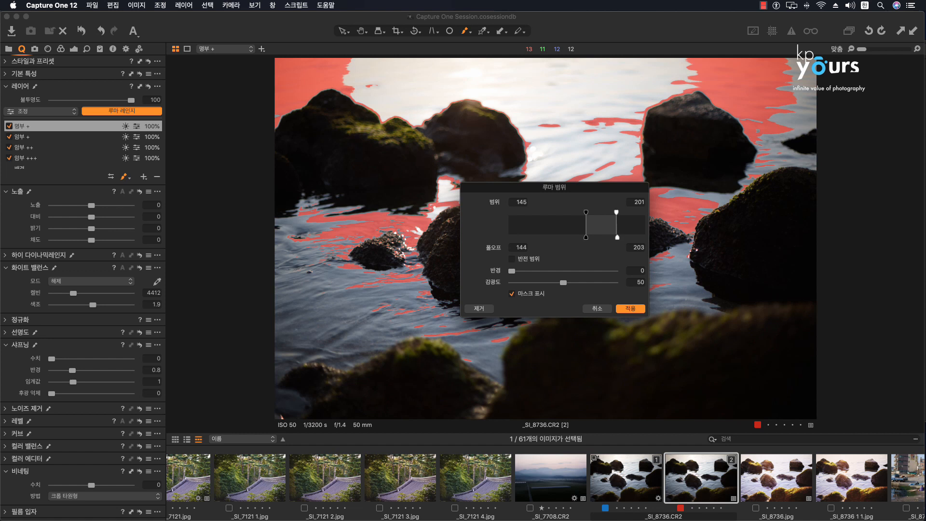
drag(618, 237, 627, 237)
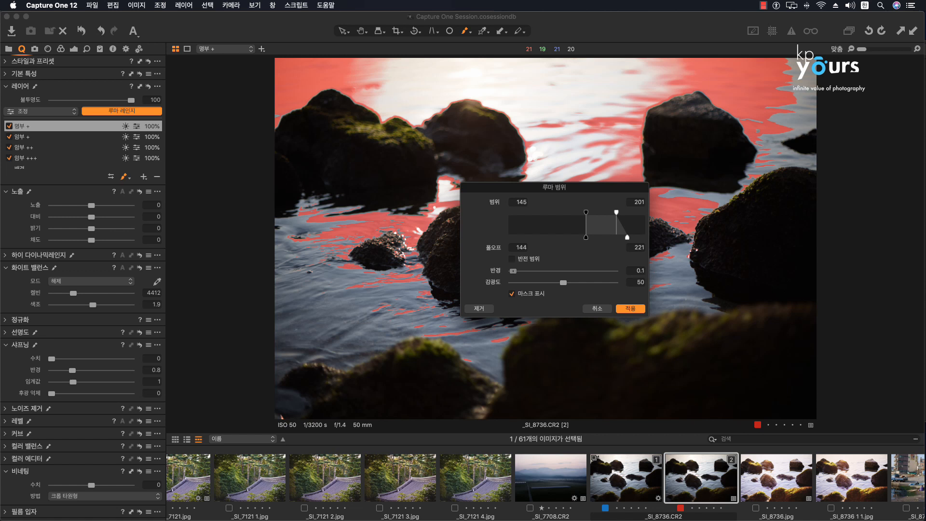
drag(513, 271, 582, 271)
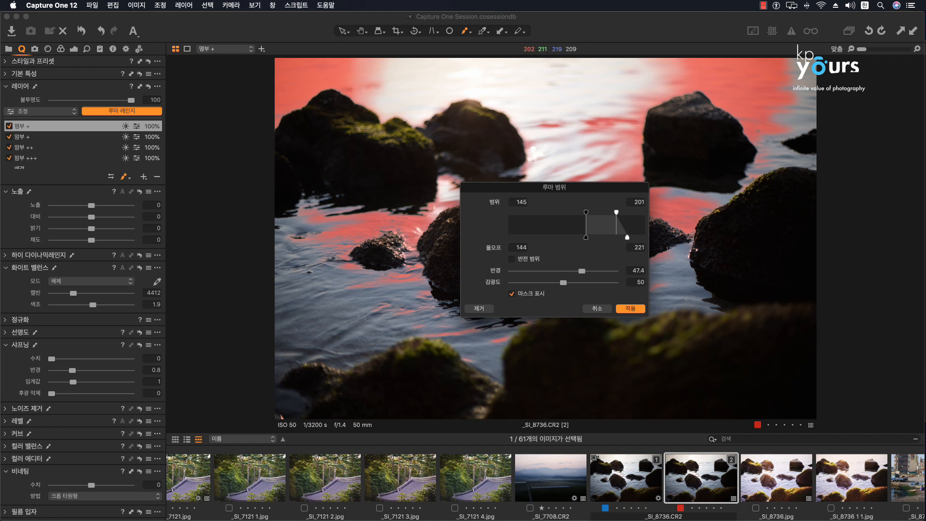
click(631, 308)
Step: Add a new filled layer and apply a luma range of 192–230 with falloff 192–250 and a radius of 39.1
click(143, 176)
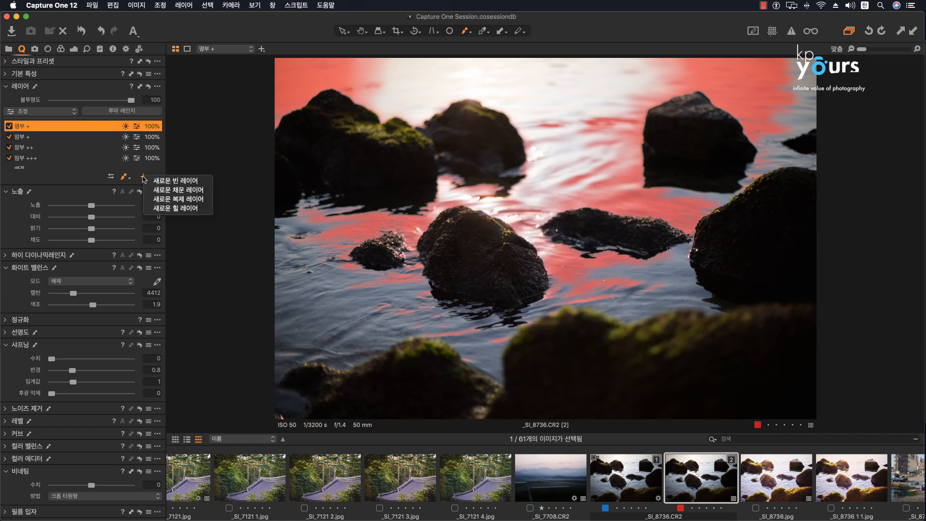
click(167, 190)
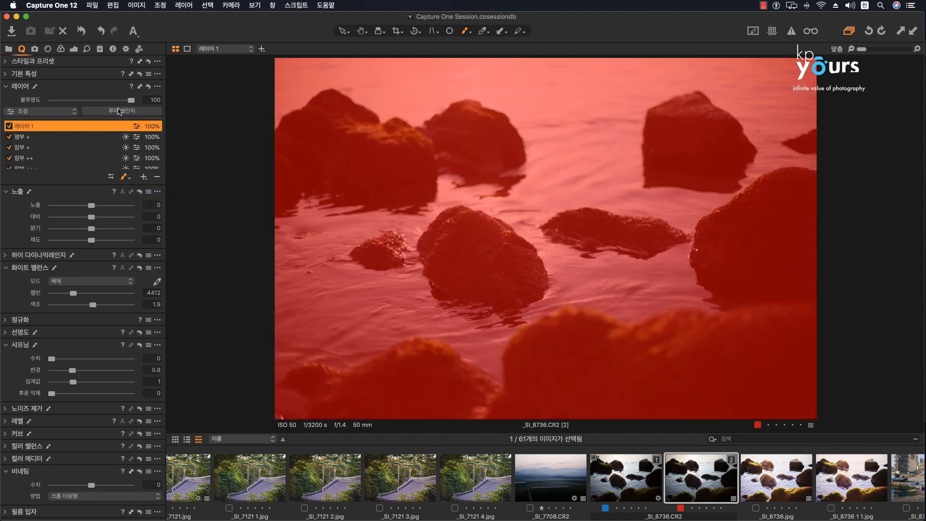
click(119, 111)
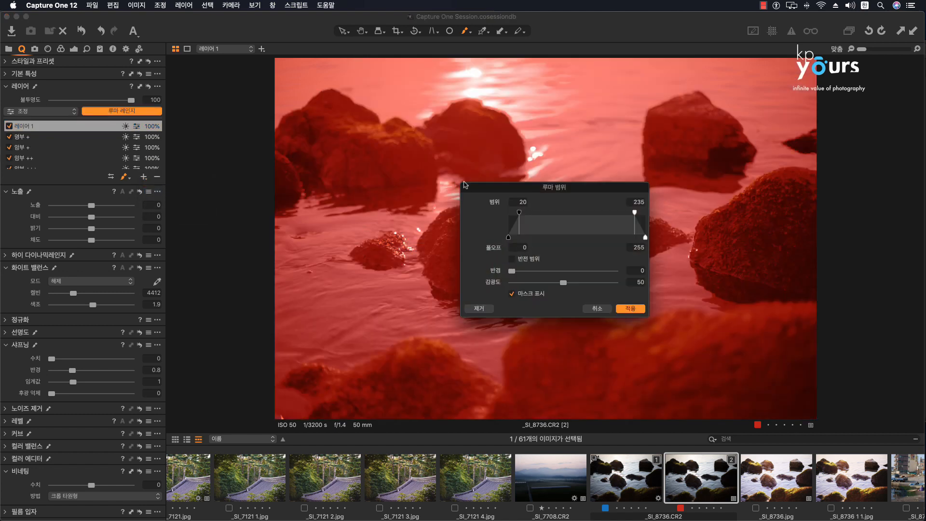
drag(519, 213, 612, 213)
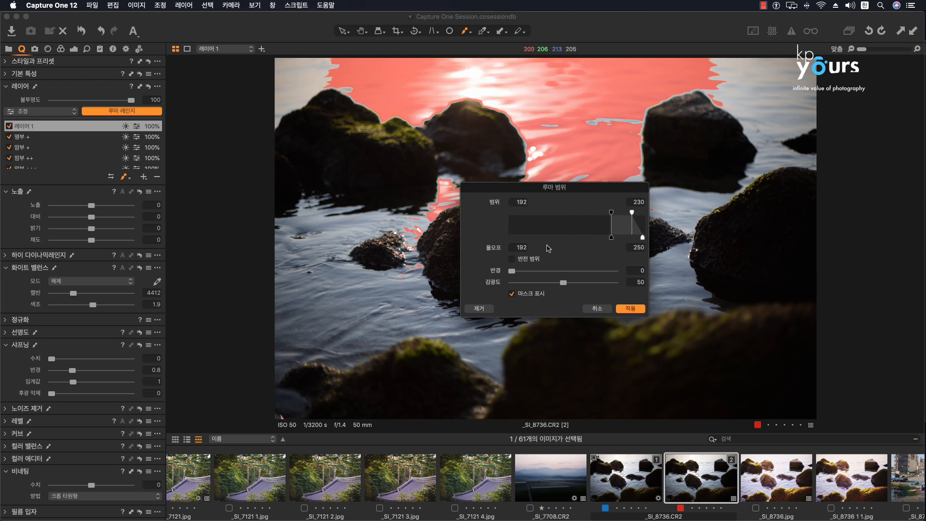
drag(514, 273, 580, 273)
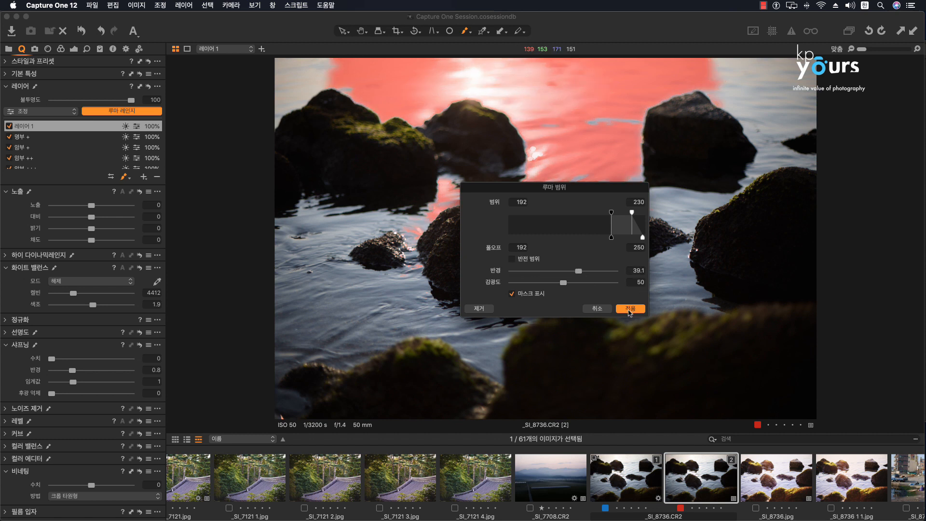
click(630, 309)
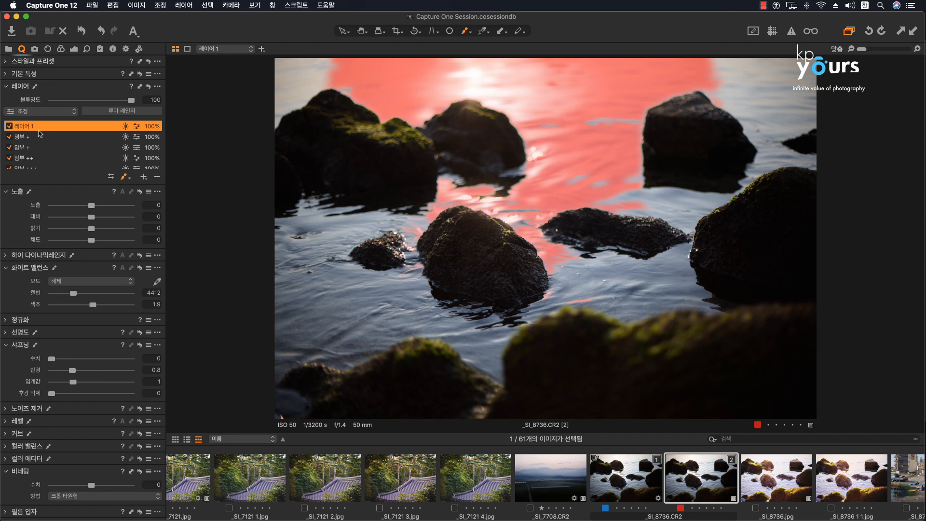
Step: Rename the new highlight layer "명부 ++"
double_click(21, 126)
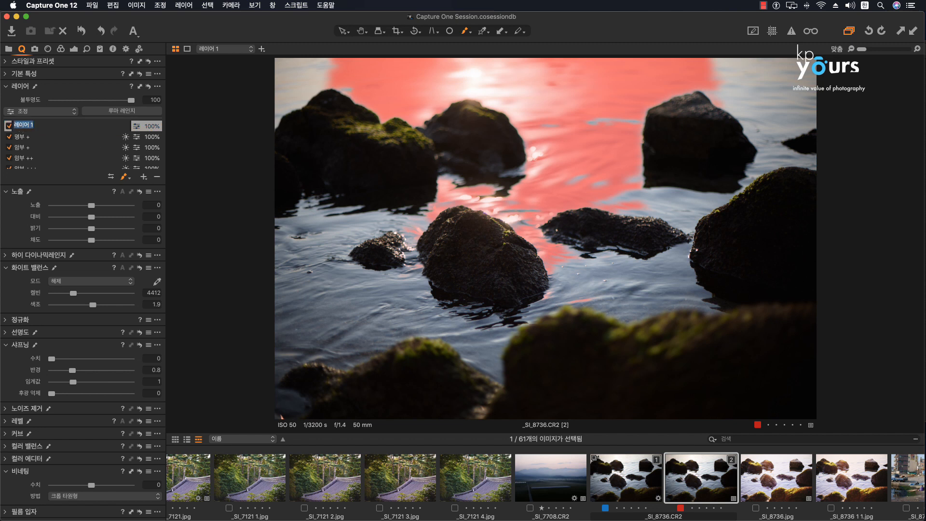
text(며부 ++)
key(Return)
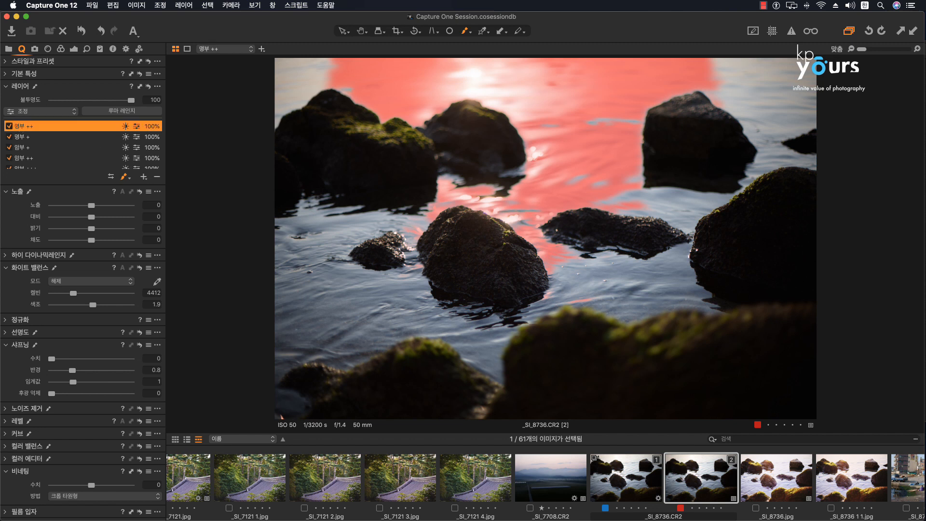
Step: Add a new filled layer named "명부 +++" above the "명부 ++" layer
click(145, 178)
click(164, 188)
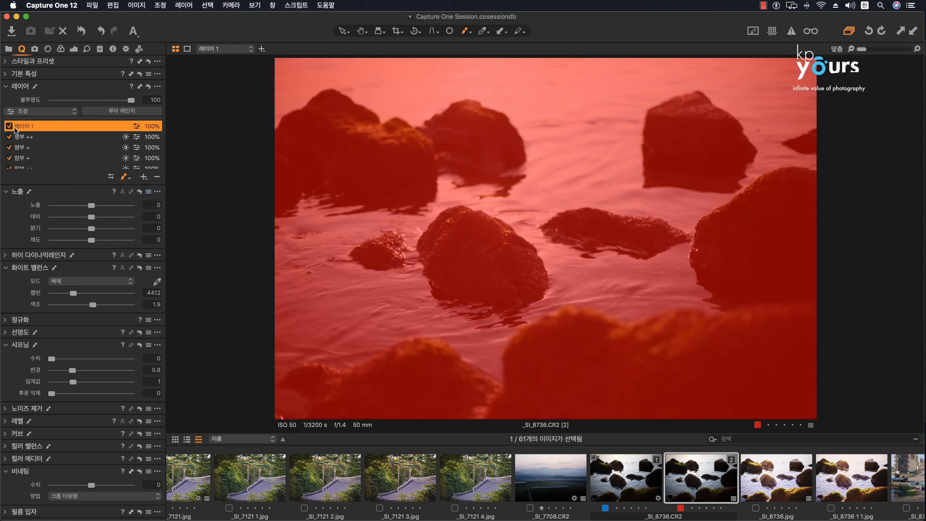
double_click(21, 127)
text(메)
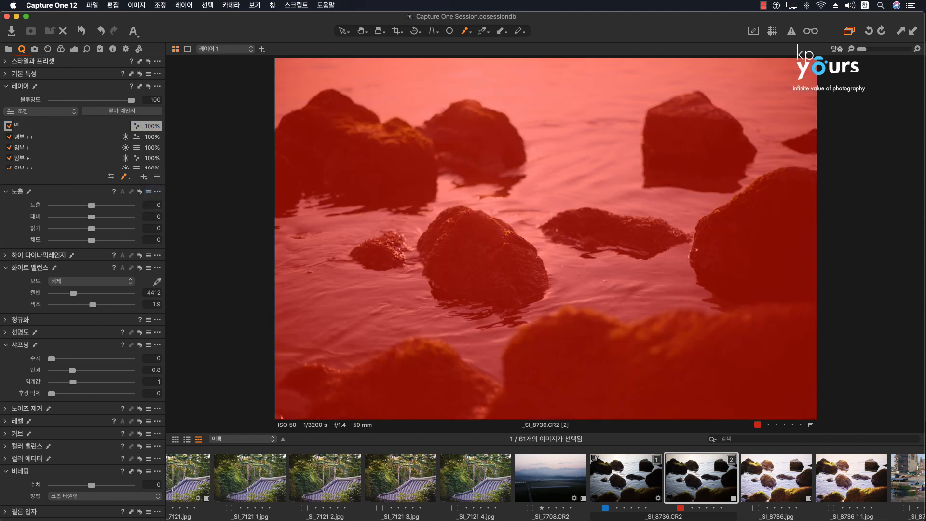
text(부 +++)
key(Return)
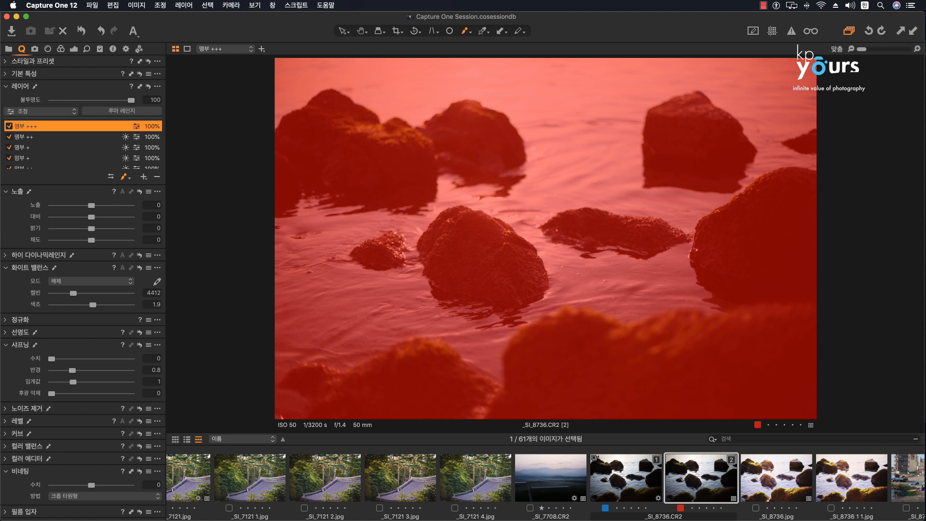
Step: Apply a luma range of 223–235 with falloff 223–255 and a radius of 27.8 to the "명부 +++" layer
click(99, 112)
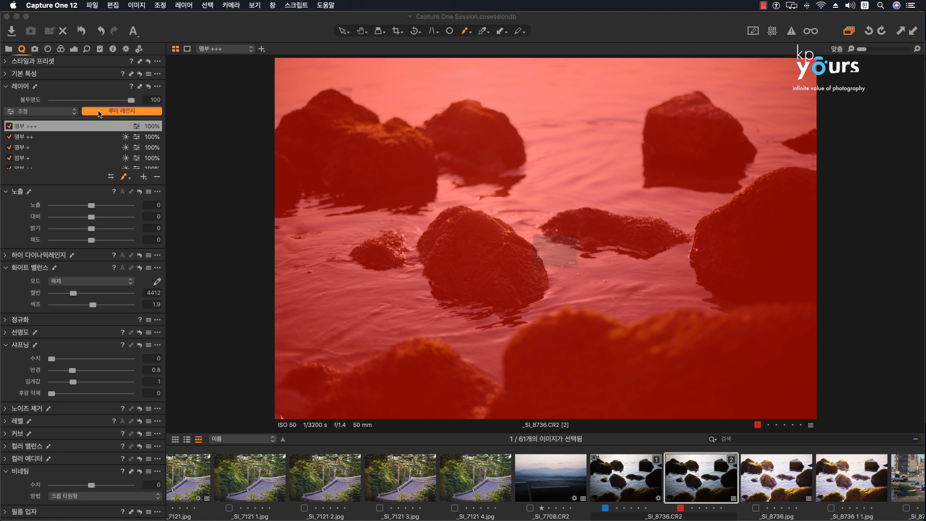
drag(509, 236, 620, 227)
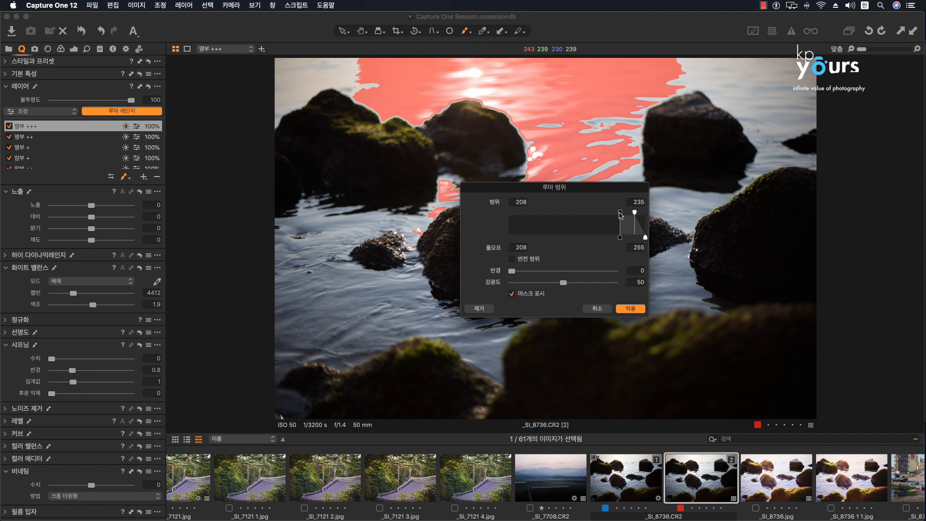
drag(623, 213, 629, 212)
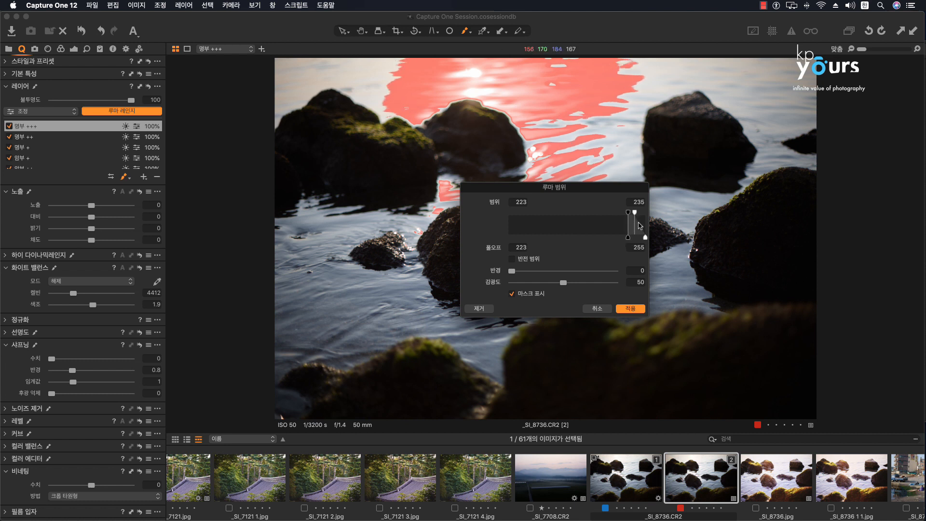
drag(519, 271, 575, 273)
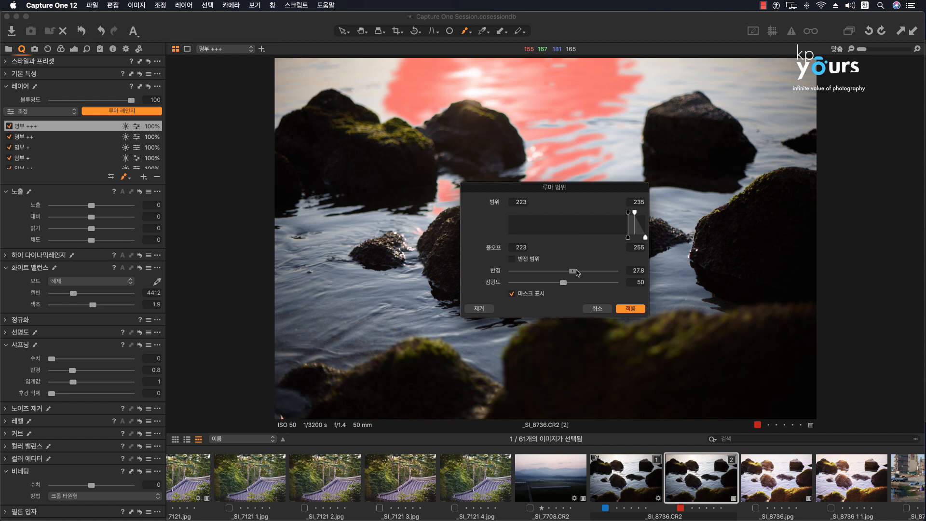
click(630, 309)
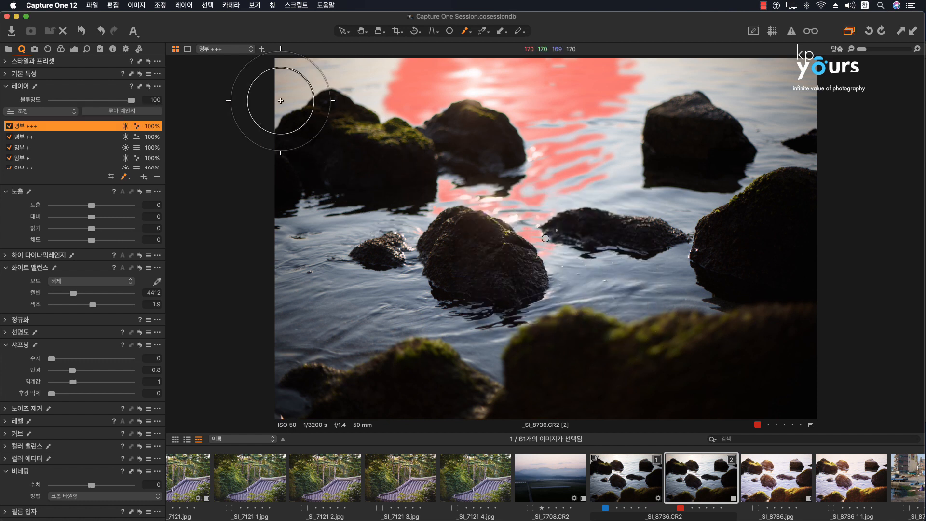
Step: Turn off the mask display so the photo shows without the red overlay
scroll(57, 155, down, 2)
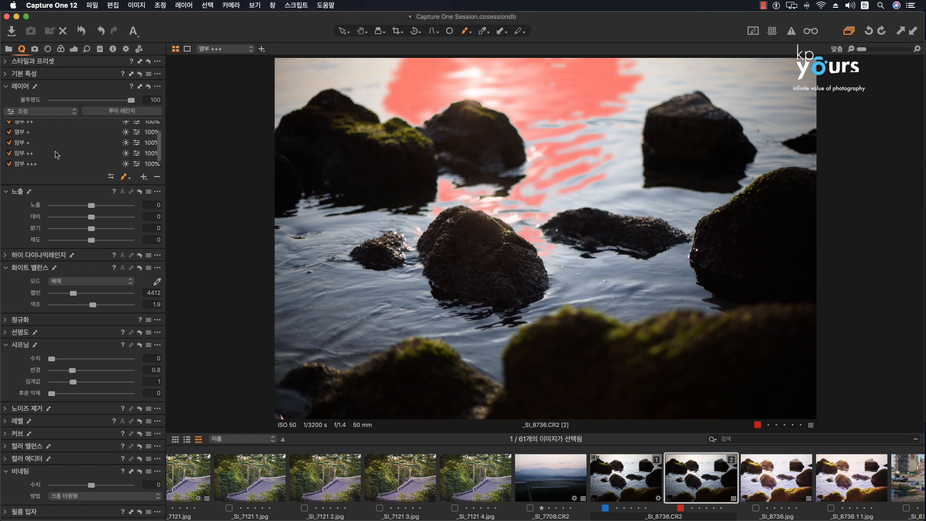
click(468, 31)
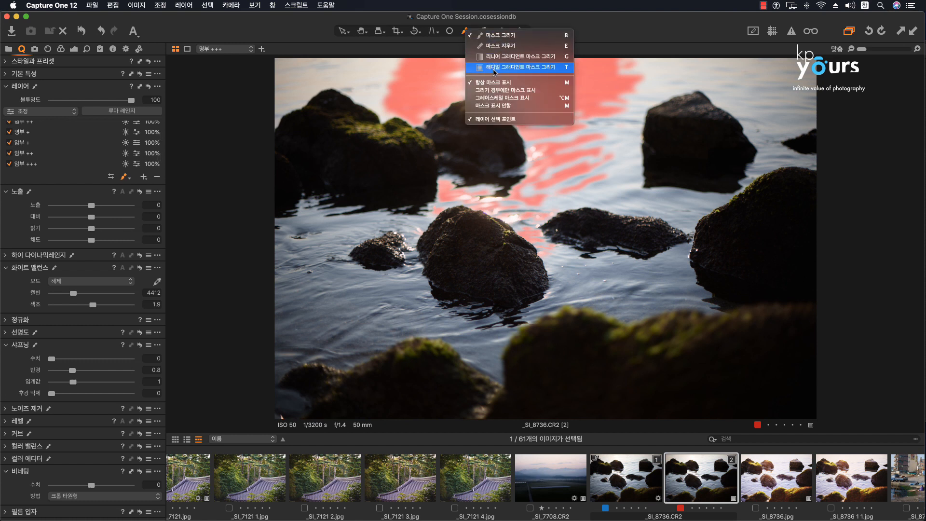
click(495, 107)
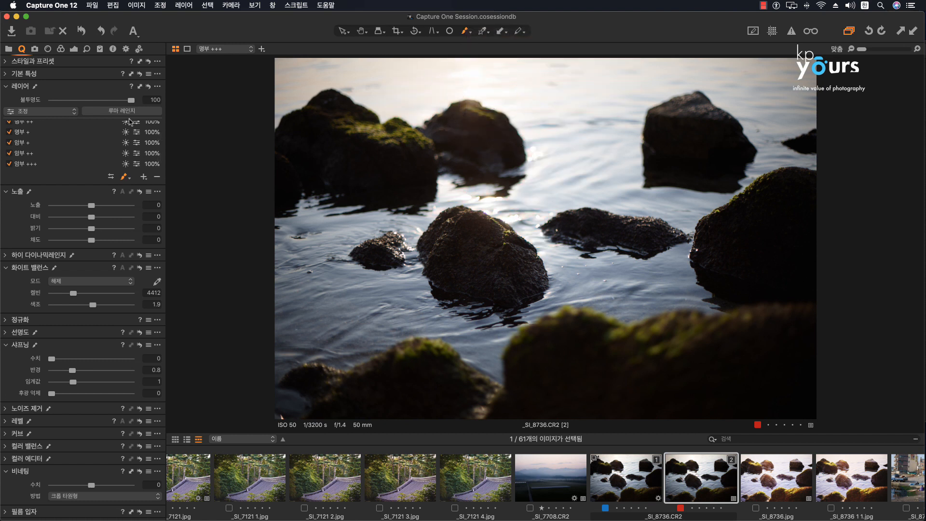
Step: Set the High Dynamic Range shadow to 31 on the "암부 +++" layer and lower its opacity to 90
click(39, 165)
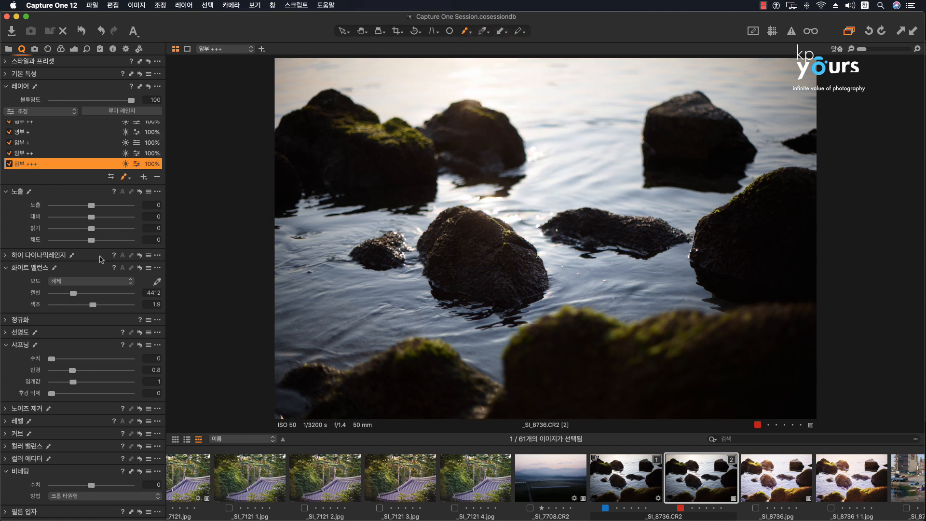
click(6, 256)
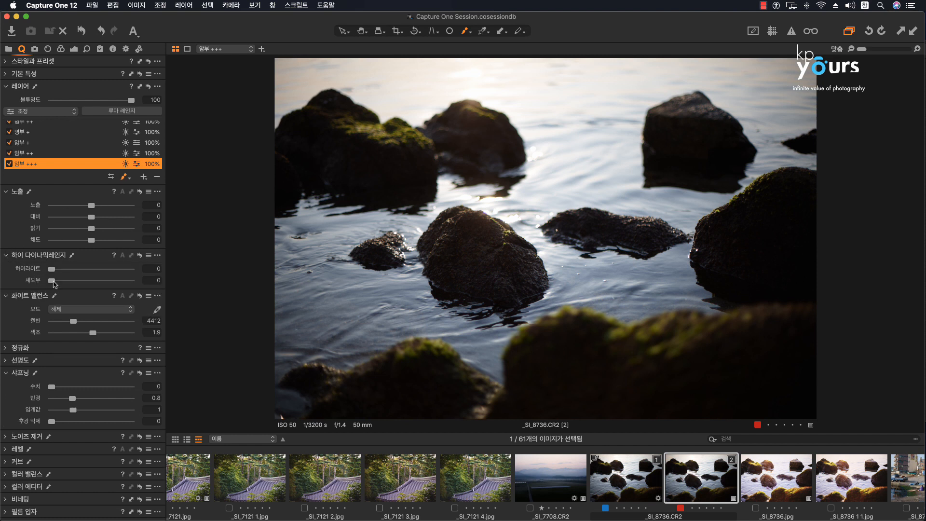
drag(52, 280, 77, 283)
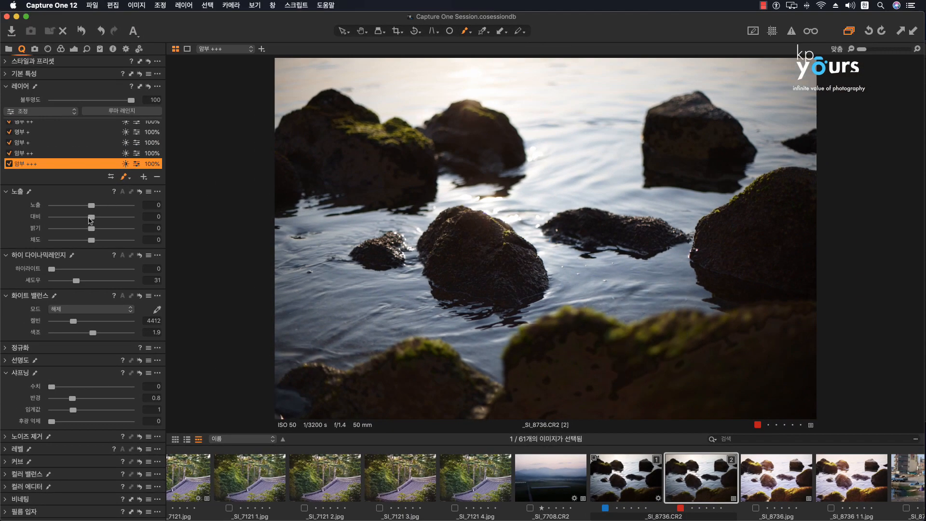
drag(130, 101, 123, 101)
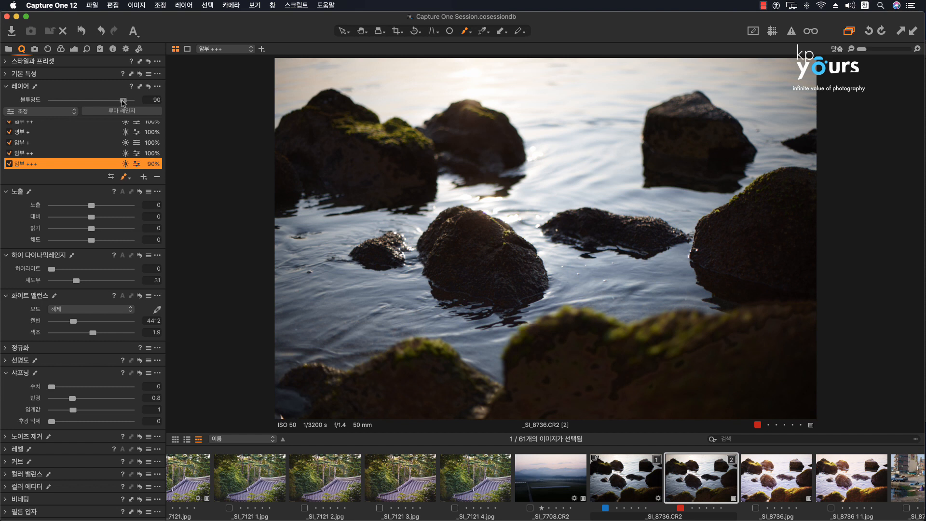
Step: Set the shadow recovery of the "암부 ++" layer to 25 and reduce the "암부 +++" layer's opacity to 44
click(23, 155)
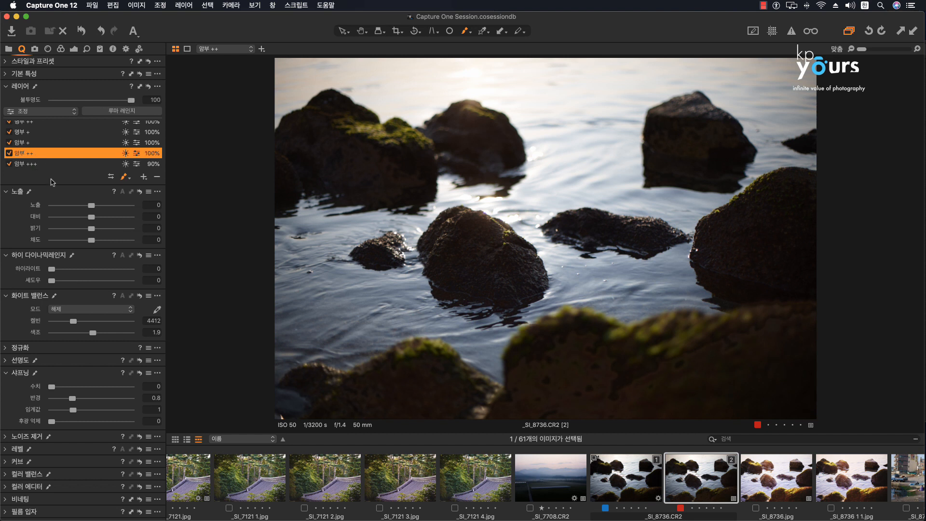
drag(52, 281, 72, 279)
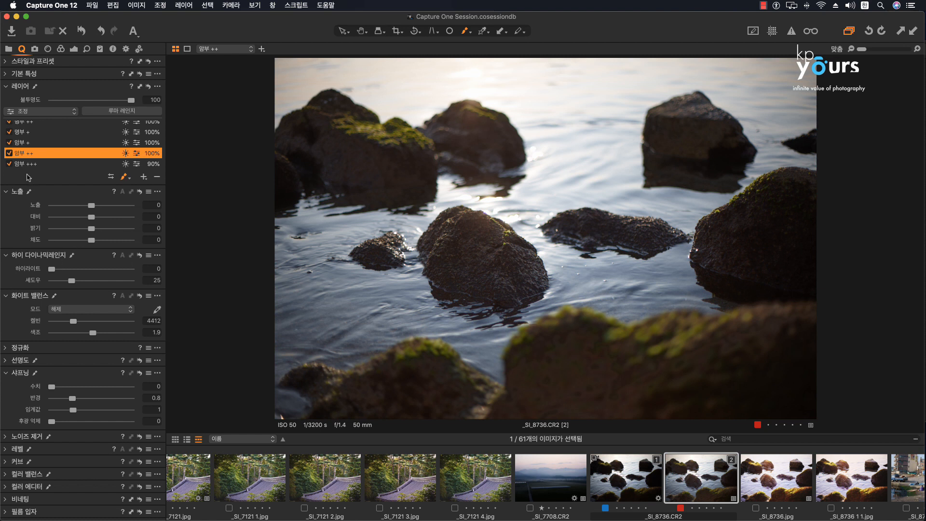
click(29, 165)
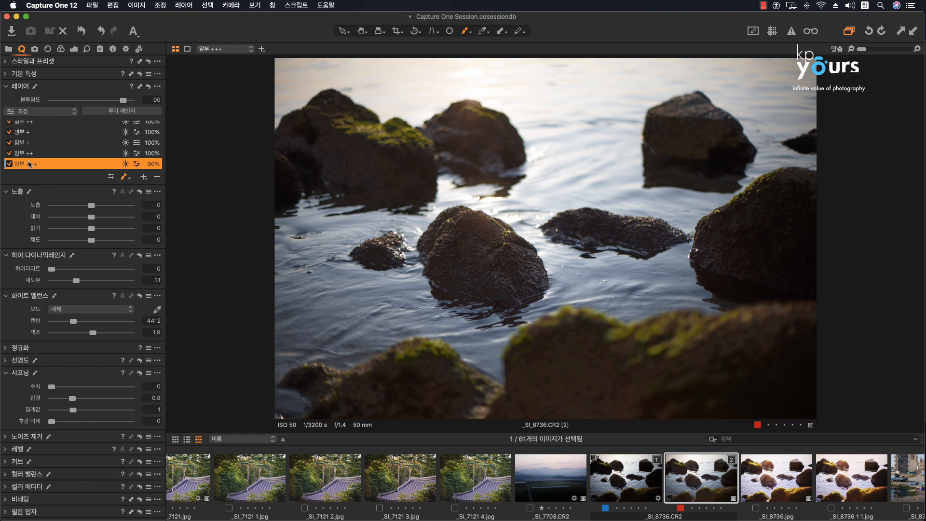
drag(123, 101, 92, 101)
Step: Set the High Dynamic Range shadow to 18 on the "암부 +" layer
click(25, 143)
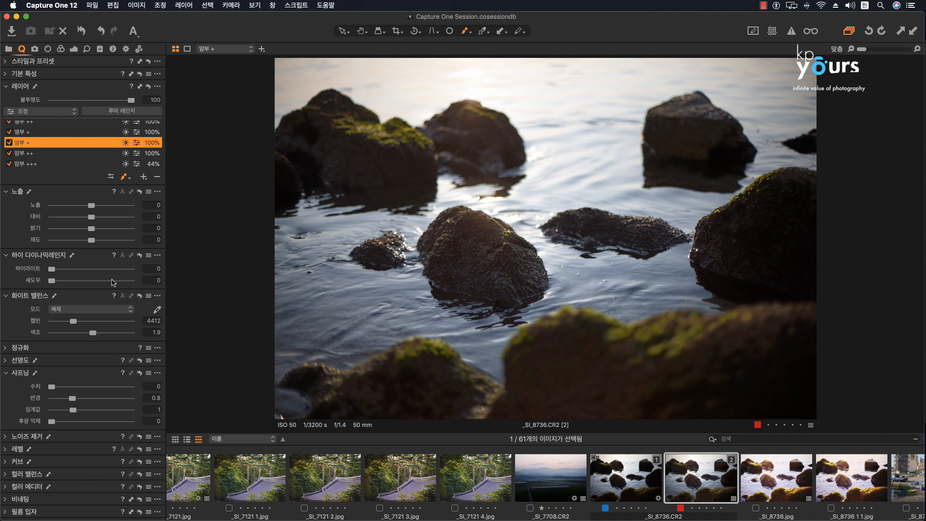
mouse_move(54, 283)
mouse_down()
mouse_move(90, 282)
mouse_move(68, 279)
mouse_up()
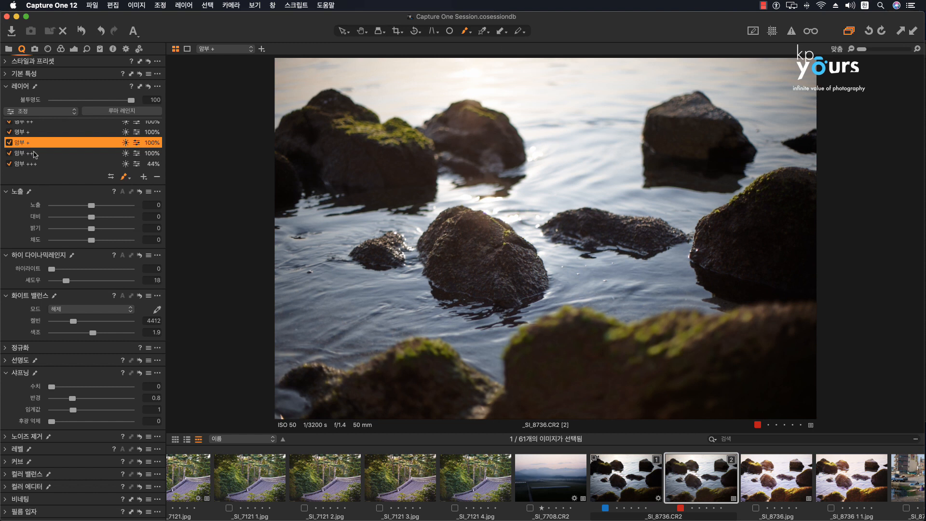
scroll(34, 154, up, 2)
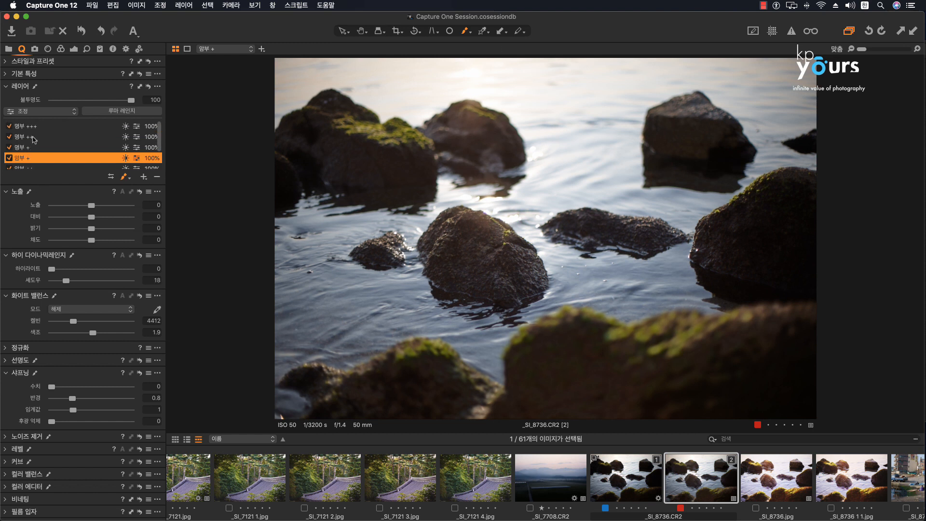
Step: Set the High Dynamic Range highlight to 39 on the "명부 +++" layer and to 12 on the "명부 ++" layer
click(27, 128)
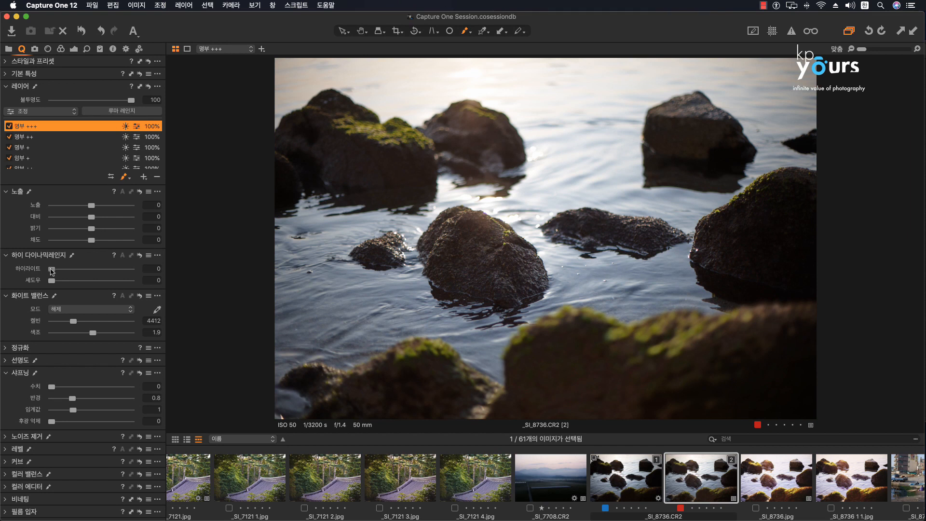
drag(51, 270, 81, 274)
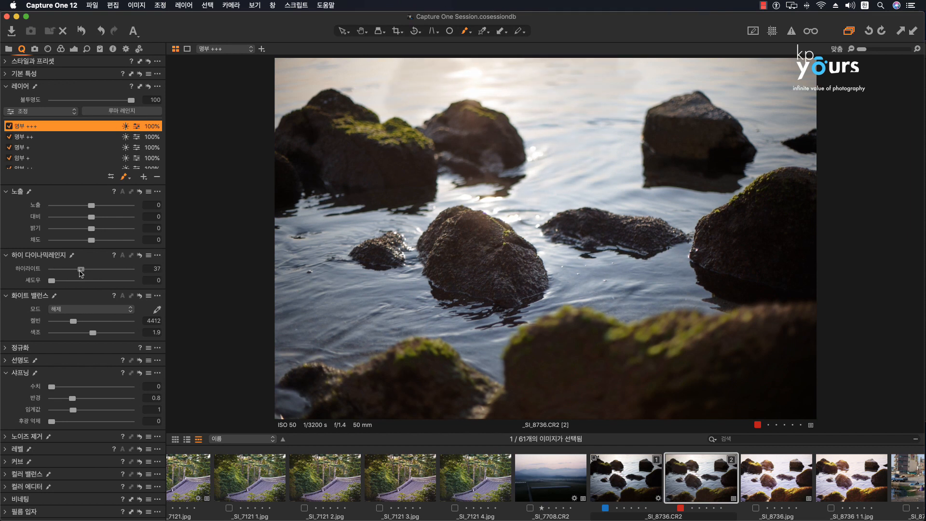
click(20, 138)
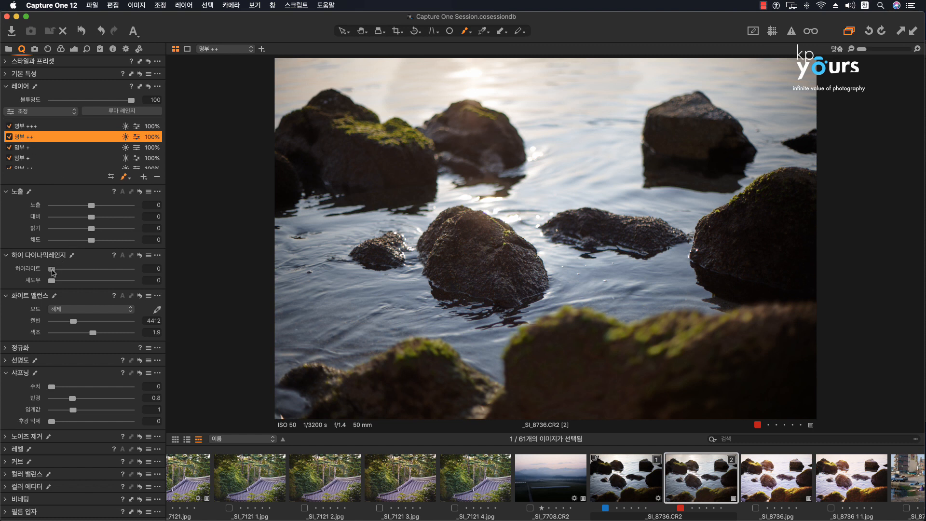
drag(53, 271, 62, 271)
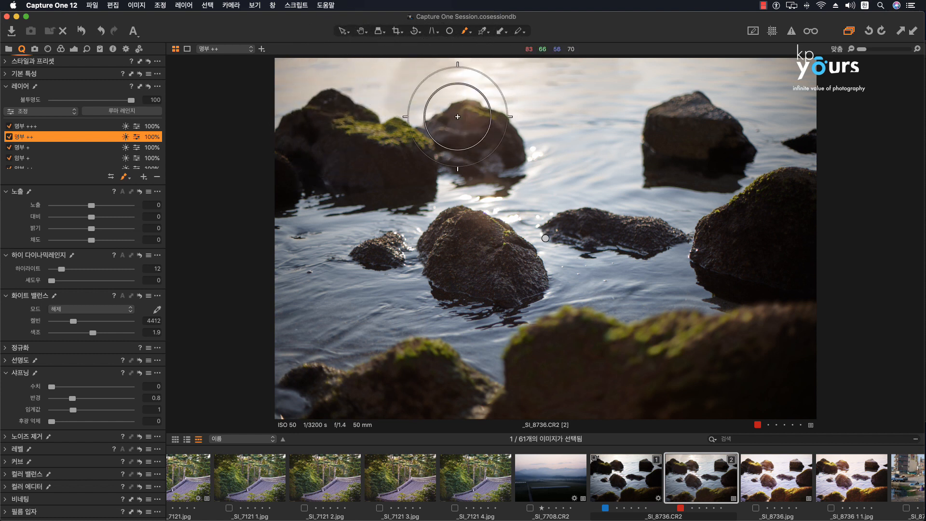
key(h)
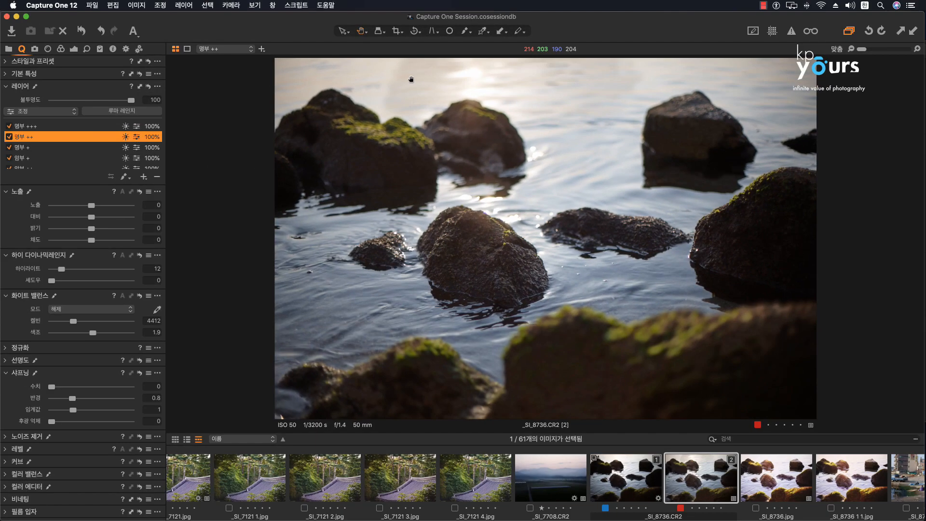
Step: Lower the opacity of the "명부 +++" layer to 70 and of the "명부 ++" layer to 73
click(32, 127)
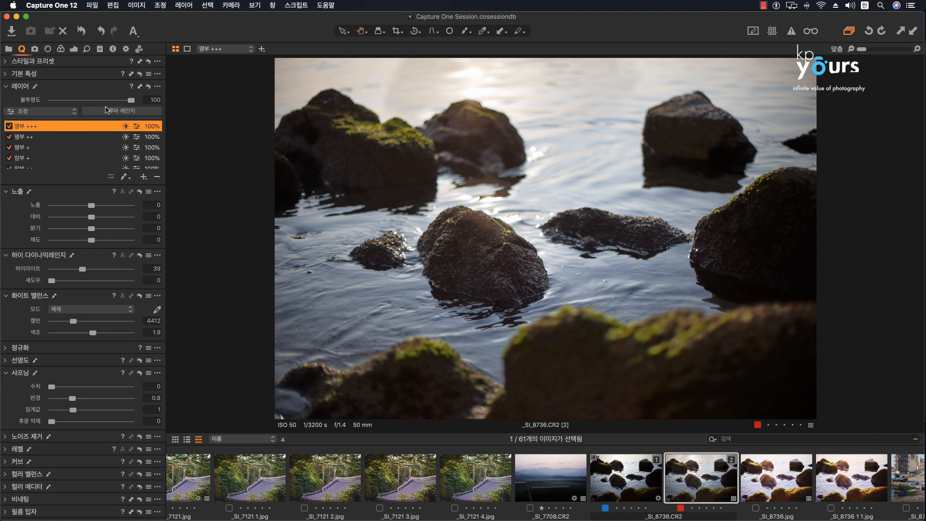
drag(131, 102, 110, 101)
click(39, 137)
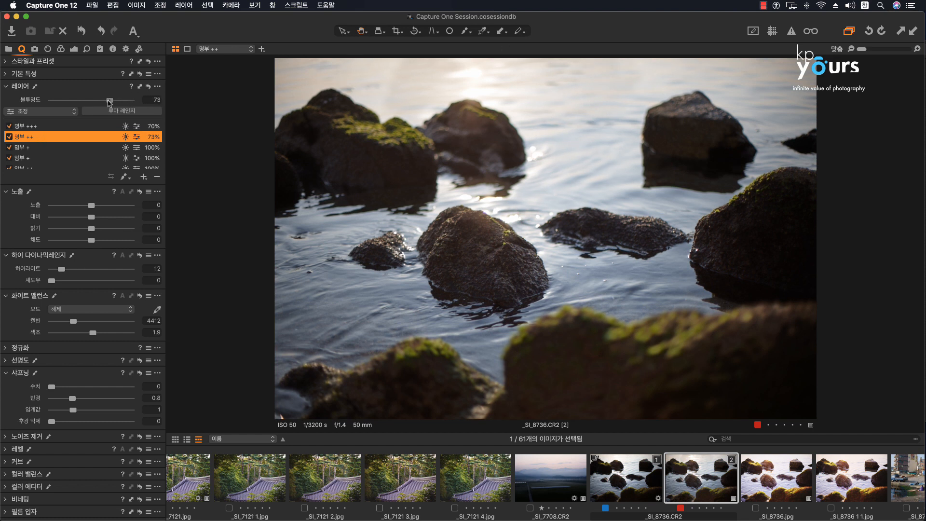
Step: Set the High Dynamic Range highlight to 43 on the "명부 +" layer
click(27, 148)
drag(52, 269, 85, 269)
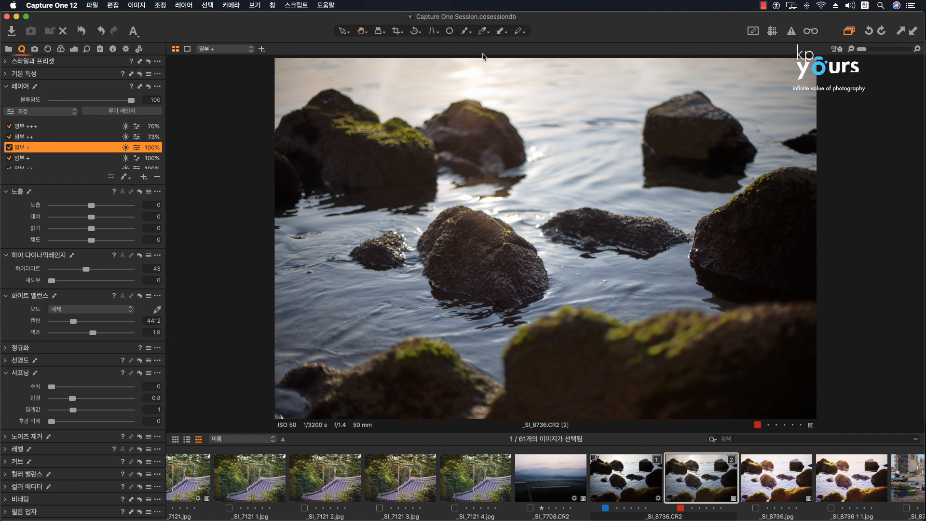
Step: Display the masks and compare the coverage of the "명부 +", "명부 ++" and "명부 +++" layers
key(m)
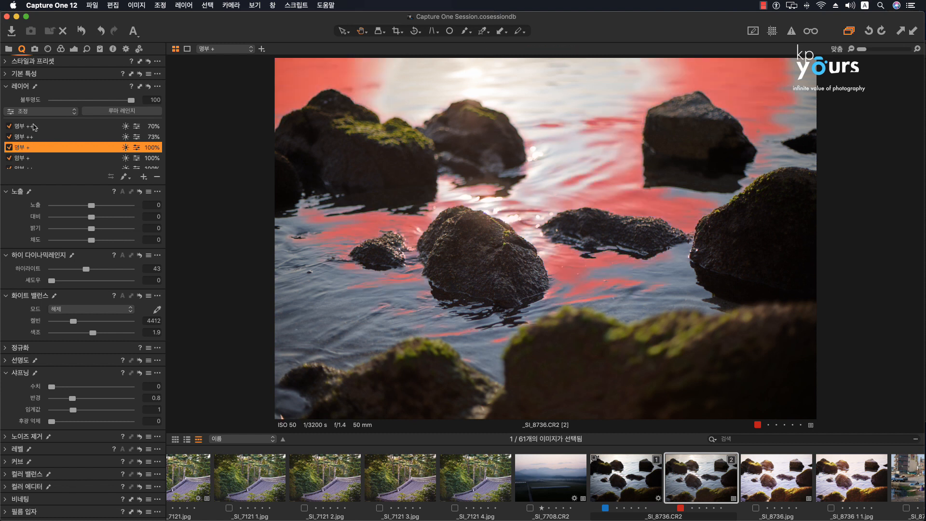
click(31, 138)
click(31, 127)
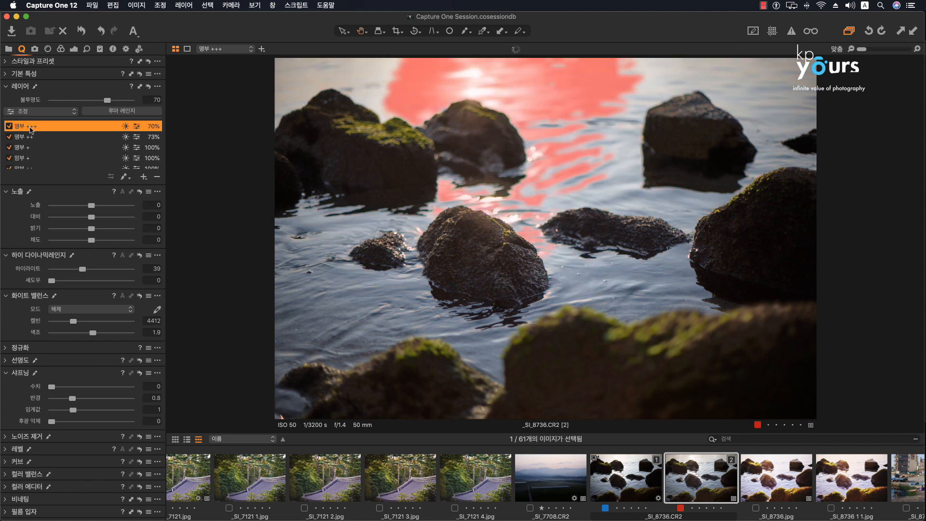
click(21, 138)
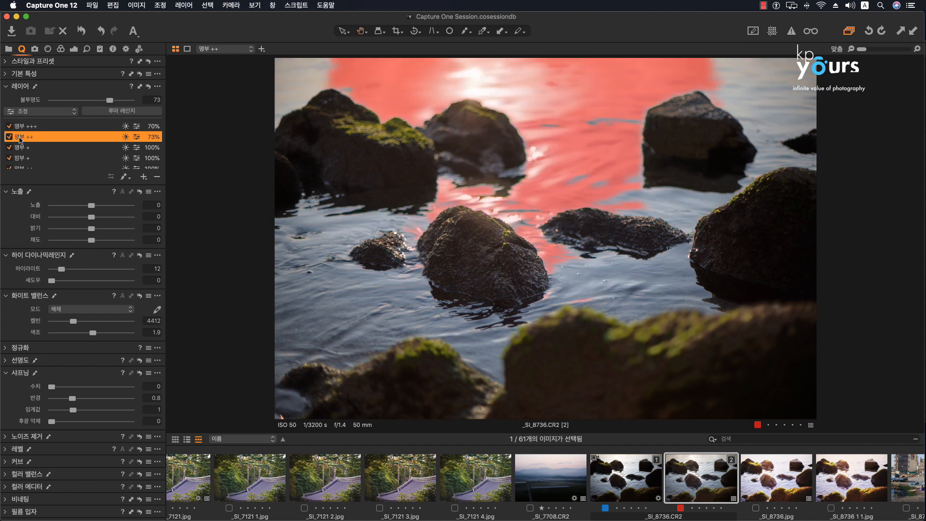
Step: Soften the upper-left edge of the "명부 +++" mask with the mask eraser at opacity 32, then hide the mask overlay
click(27, 127)
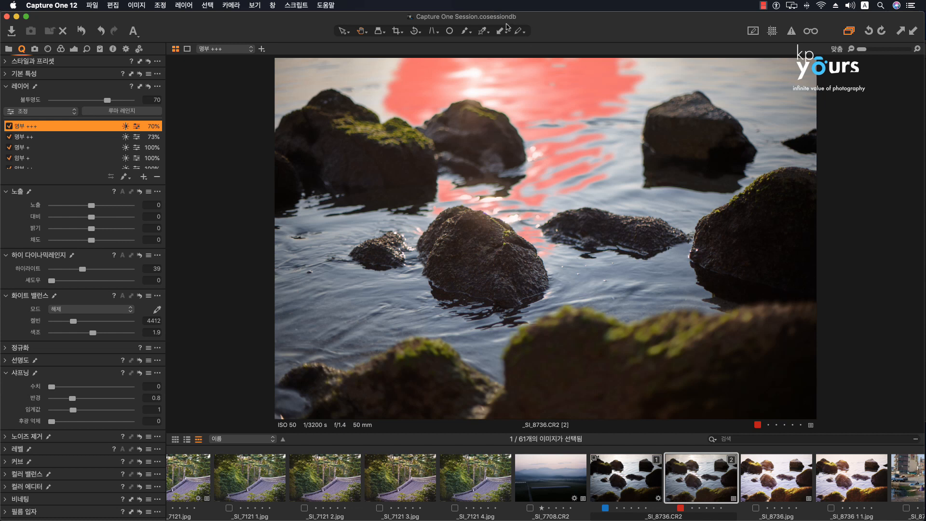
click(466, 34)
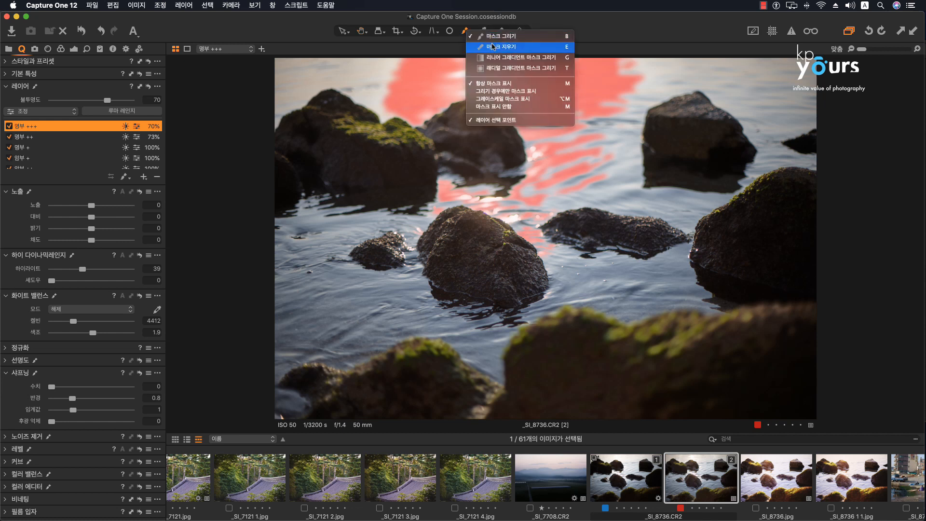
click(492, 47)
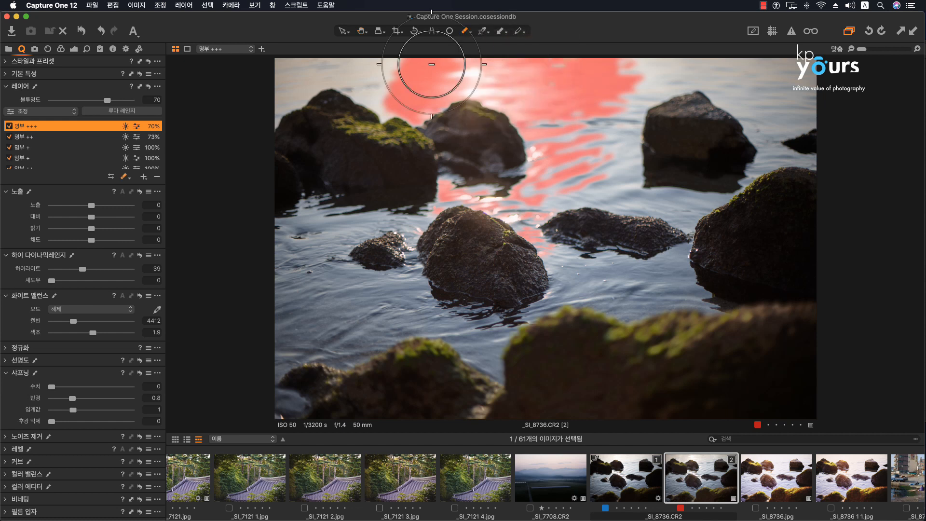
right_click(417, 114)
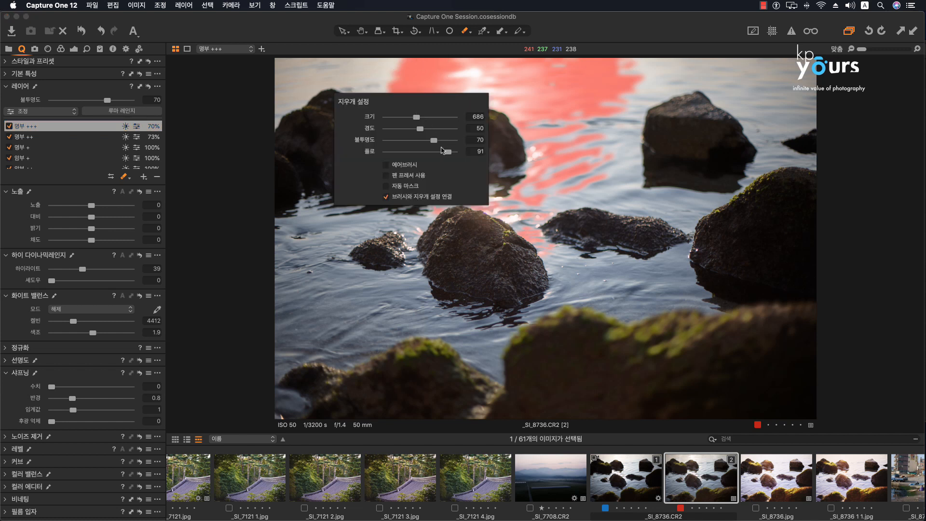
drag(434, 140, 426, 140)
drag(414, 140, 407, 140)
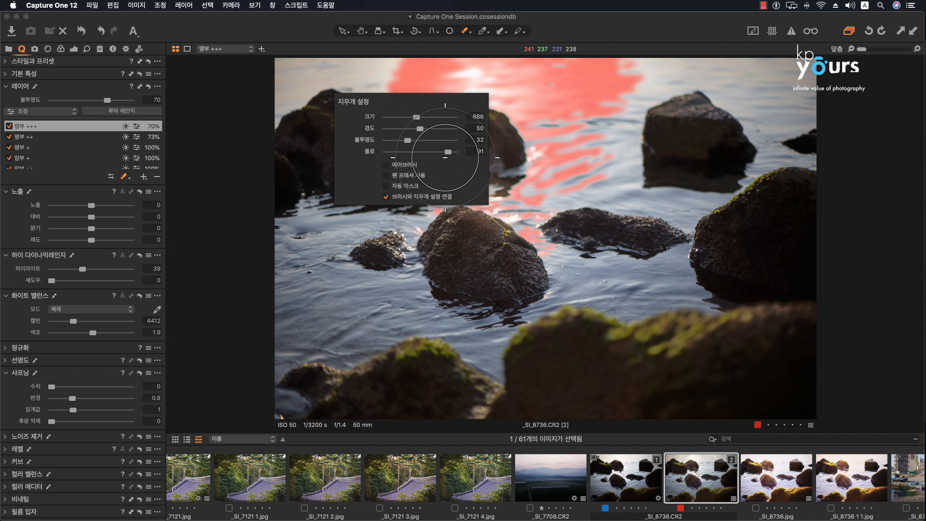
mouse_move(396, 67)
mouse_down()
mouse_move(383, 100)
mouse_move(393, 62)
mouse_move(415, 66)
mouse_move(390, 103)
mouse_move(397, 58)
mouse_up()
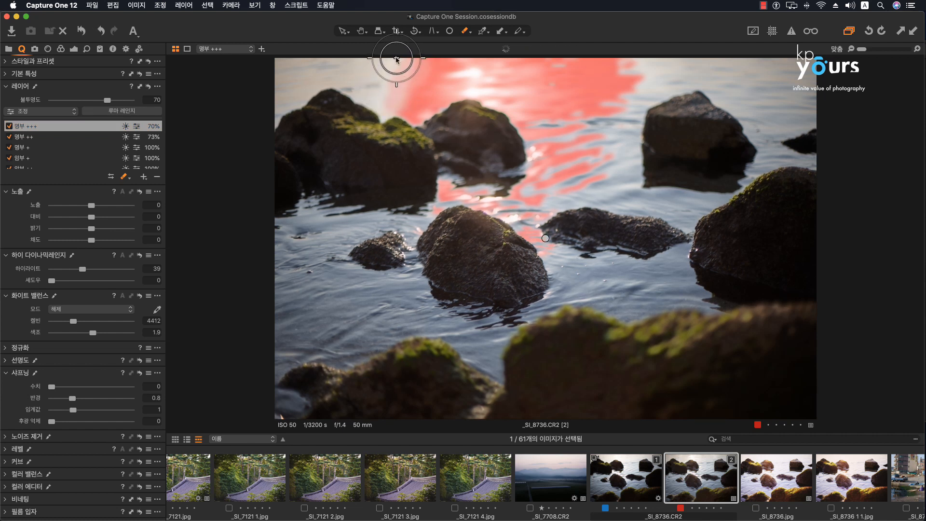
key(m)
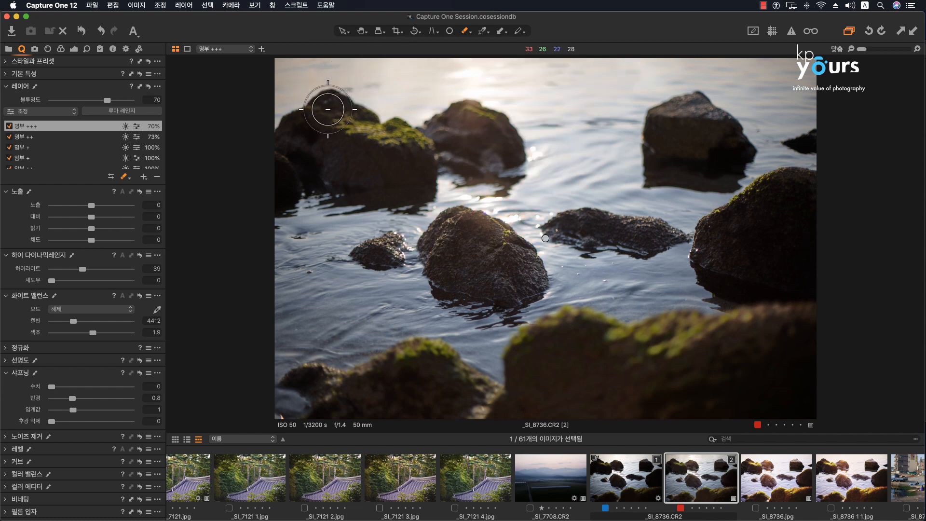
Step: On the background layer "배경", set the contrast to 11, brightness to 11 and saturation to 49
scroll(57, 145, down, 3)
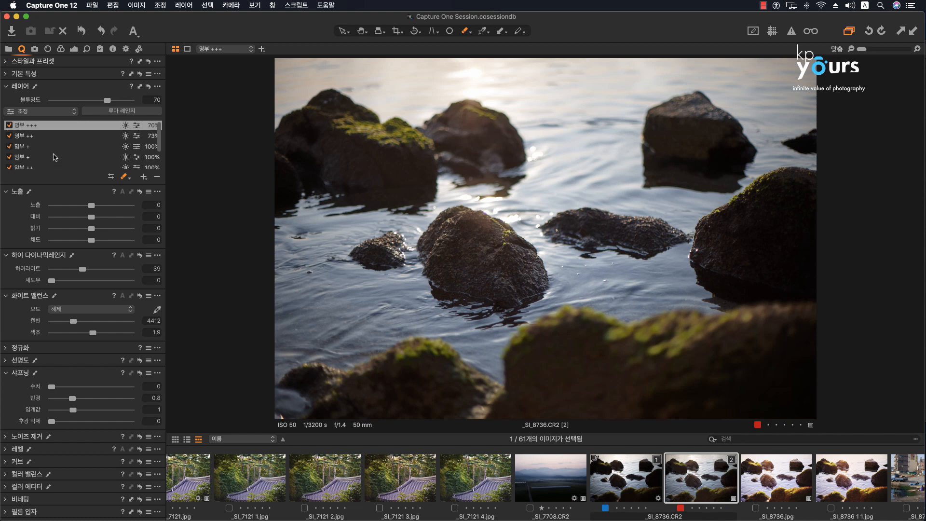
click(25, 167)
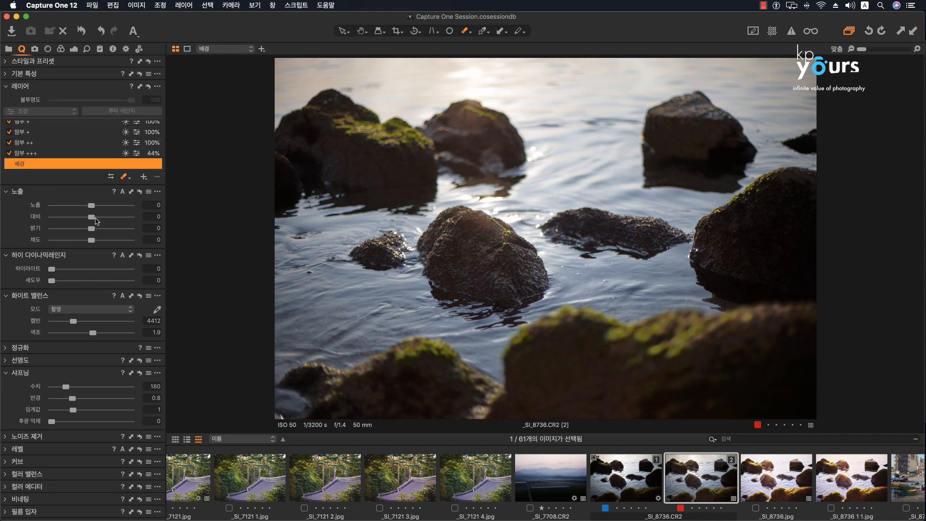
mouse_move(96, 240)
mouse_down()
mouse_move(110, 239)
mouse_move(98, 220)
mouse_move(104, 230)
mouse_up()
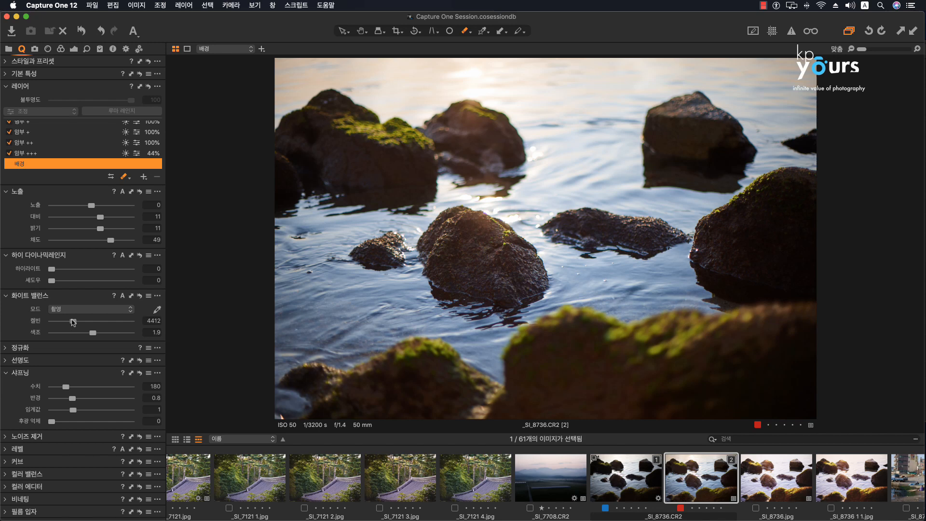
Step: Warm the background layer's white balance to 4789 Kelvin and set its High Dynamic Range highlight to 22 and shadow to 16
drag(73, 320, 76, 323)
mouse_move(52, 269)
mouse_down()
mouse_move(71, 269)
mouse_move(64, 280)
mouse_up()
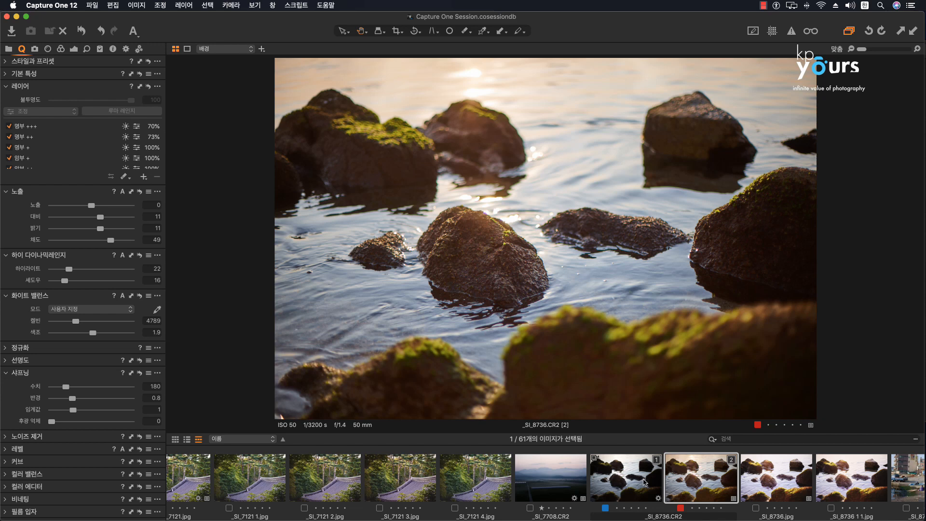
Step: Show both variants of _SI_8736.CR2 side by side to compare the original with the edited version
click(645, 482)
click(706, 485)
super+click(622, 485)
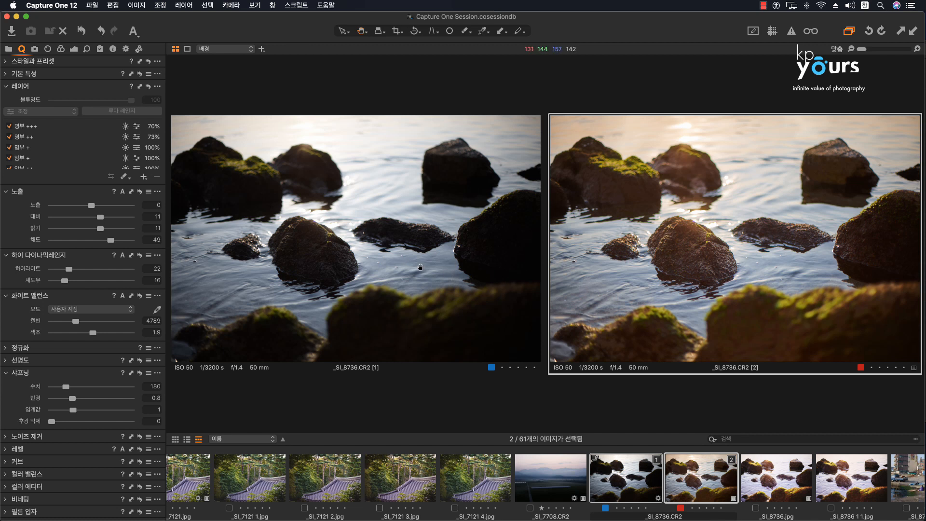